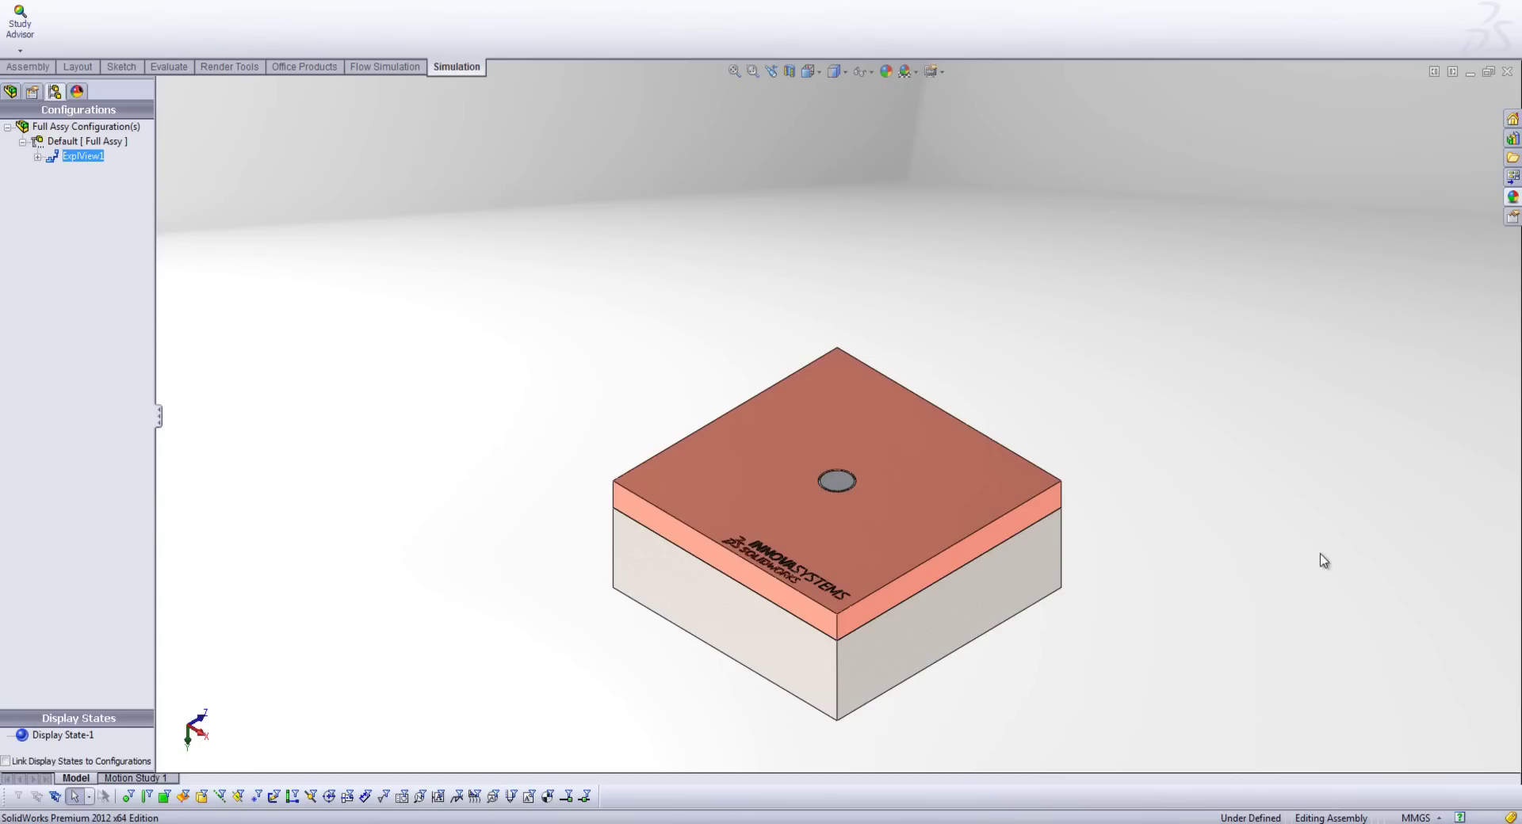
Step: Explode the assembly, orbit to inspect it, then collapse it back together
right_click(60, 157)
left_click(80, 167)
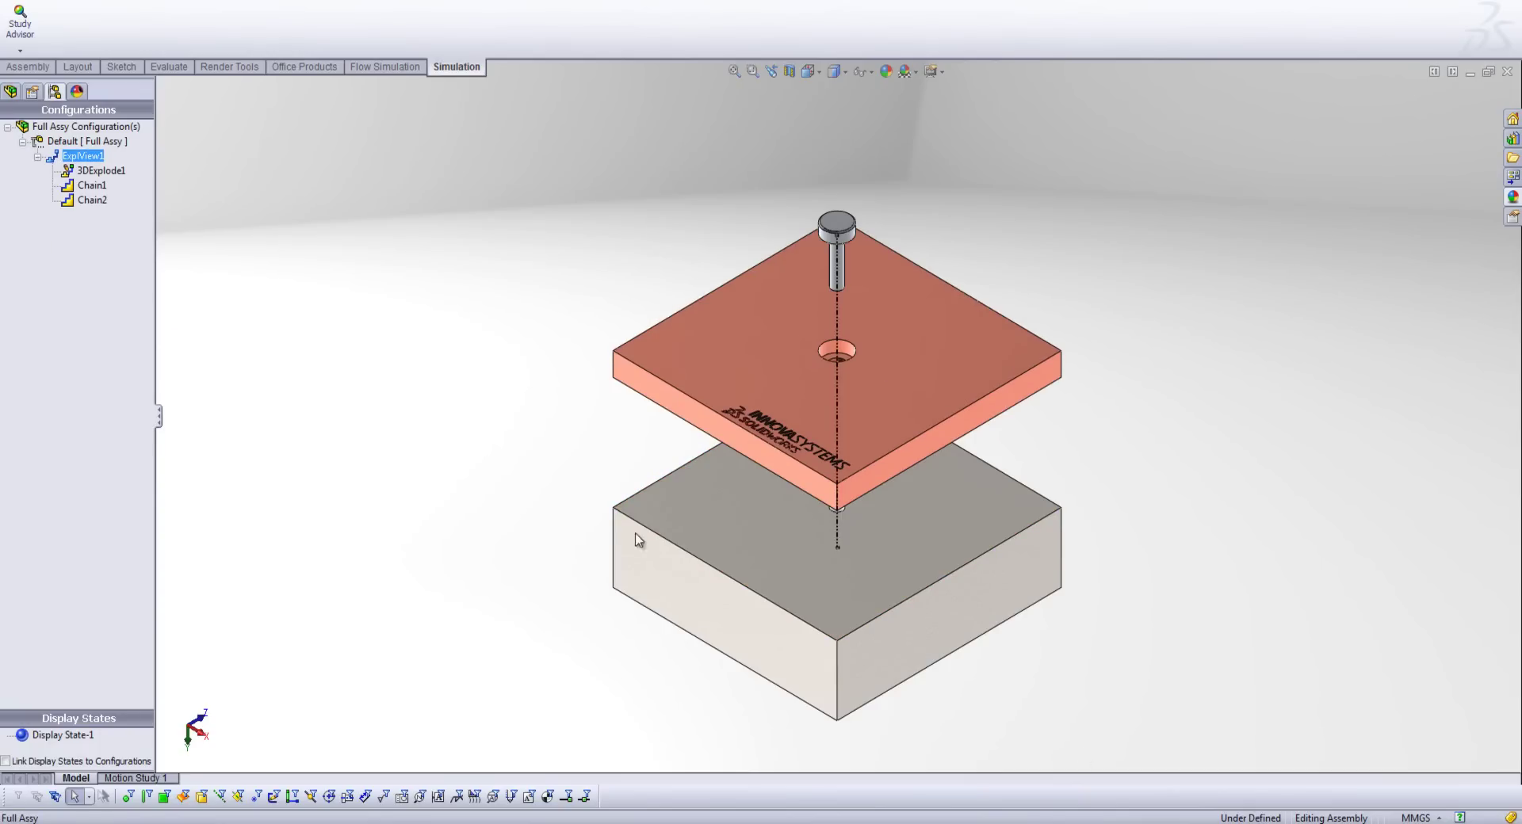
middle_click_drag(641, 542, 829, 367)
scroll(839, 325, "down", 3)
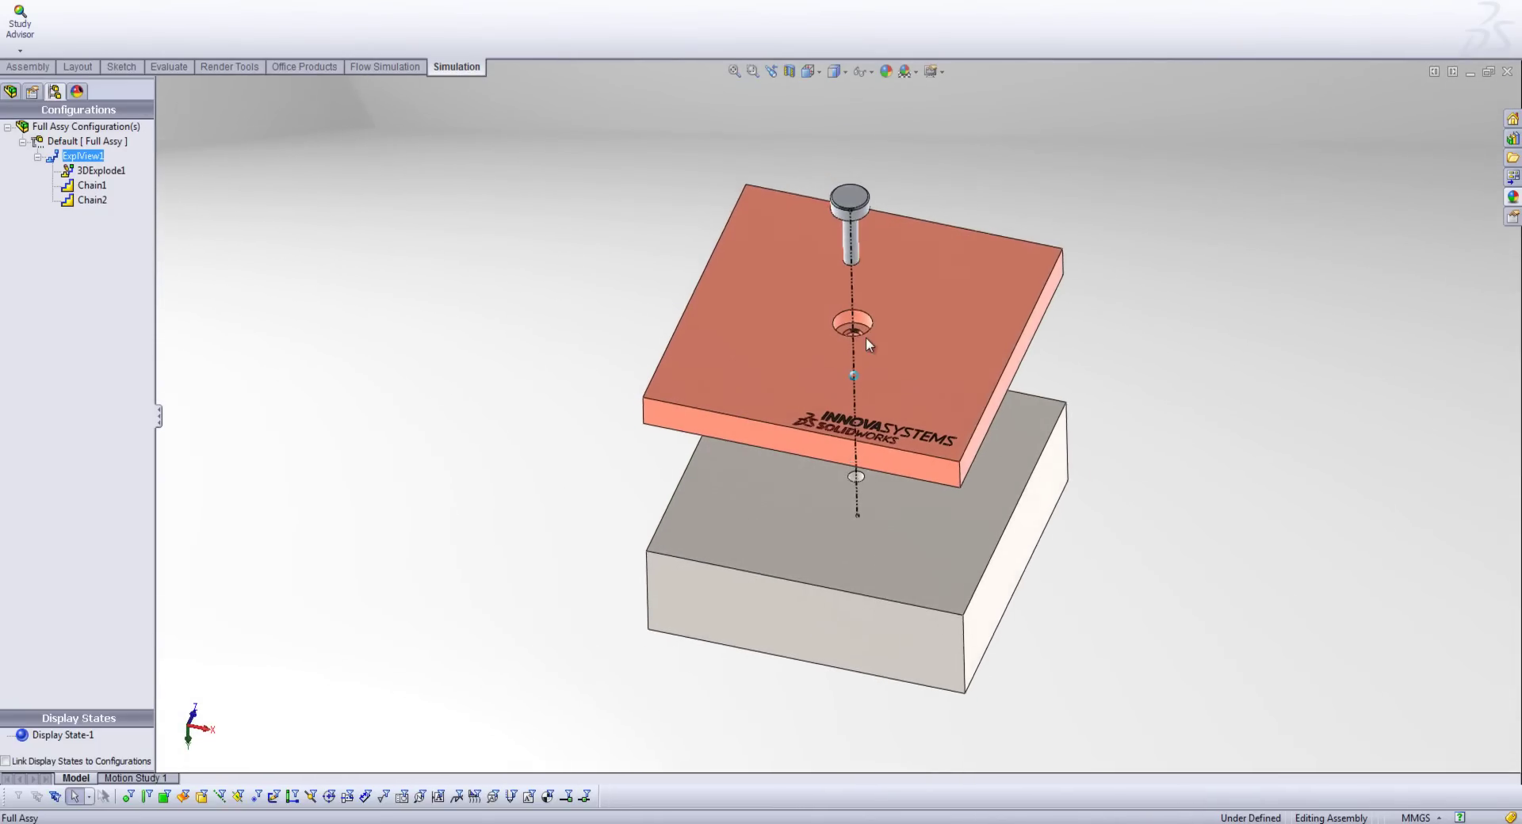
middle_click_drag(867, 430, 1044, 526)
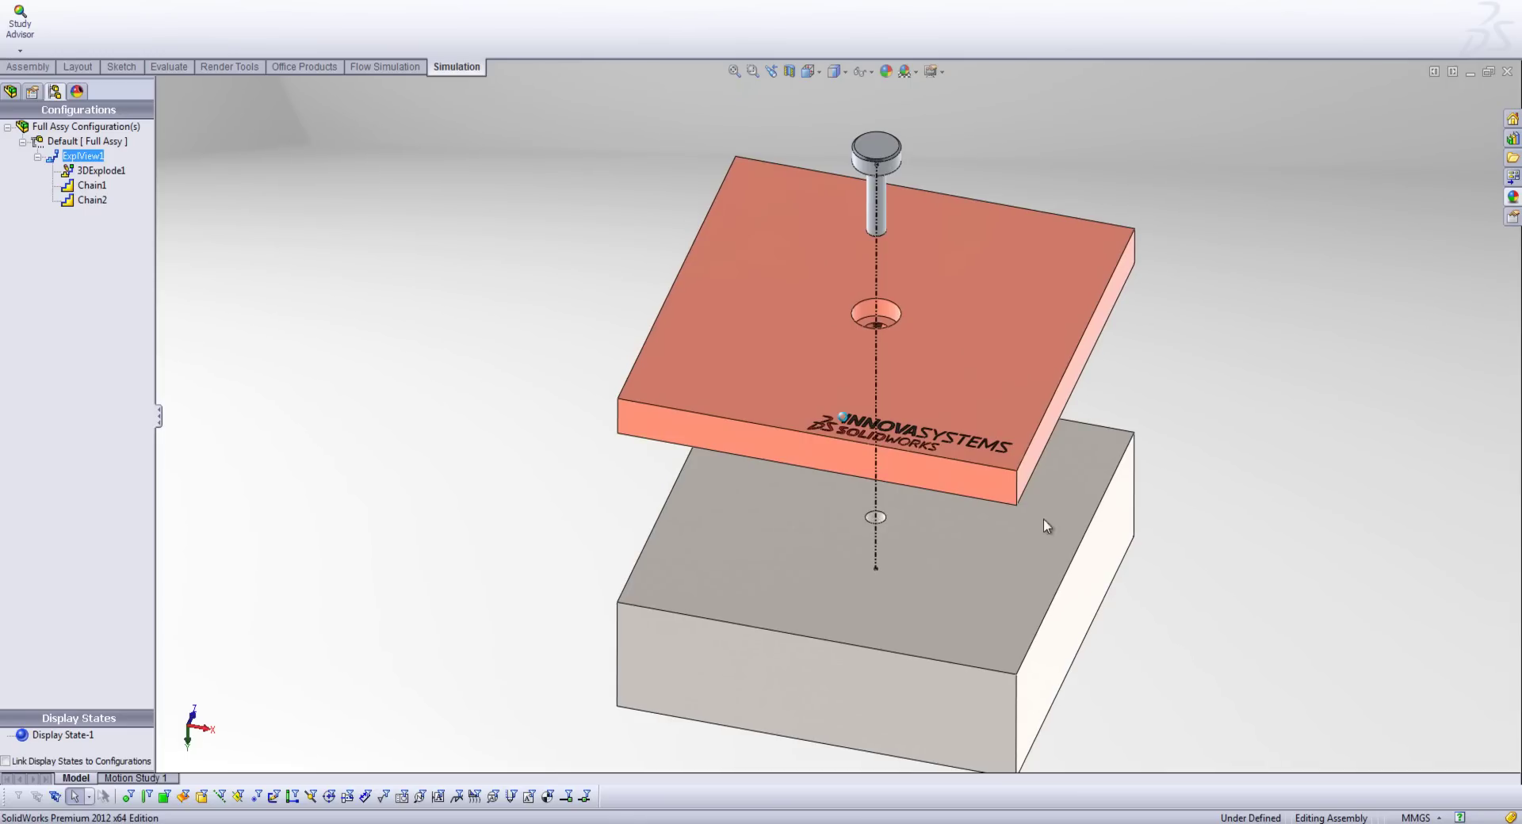
left_click(65, 171)
double_click(76, 157)
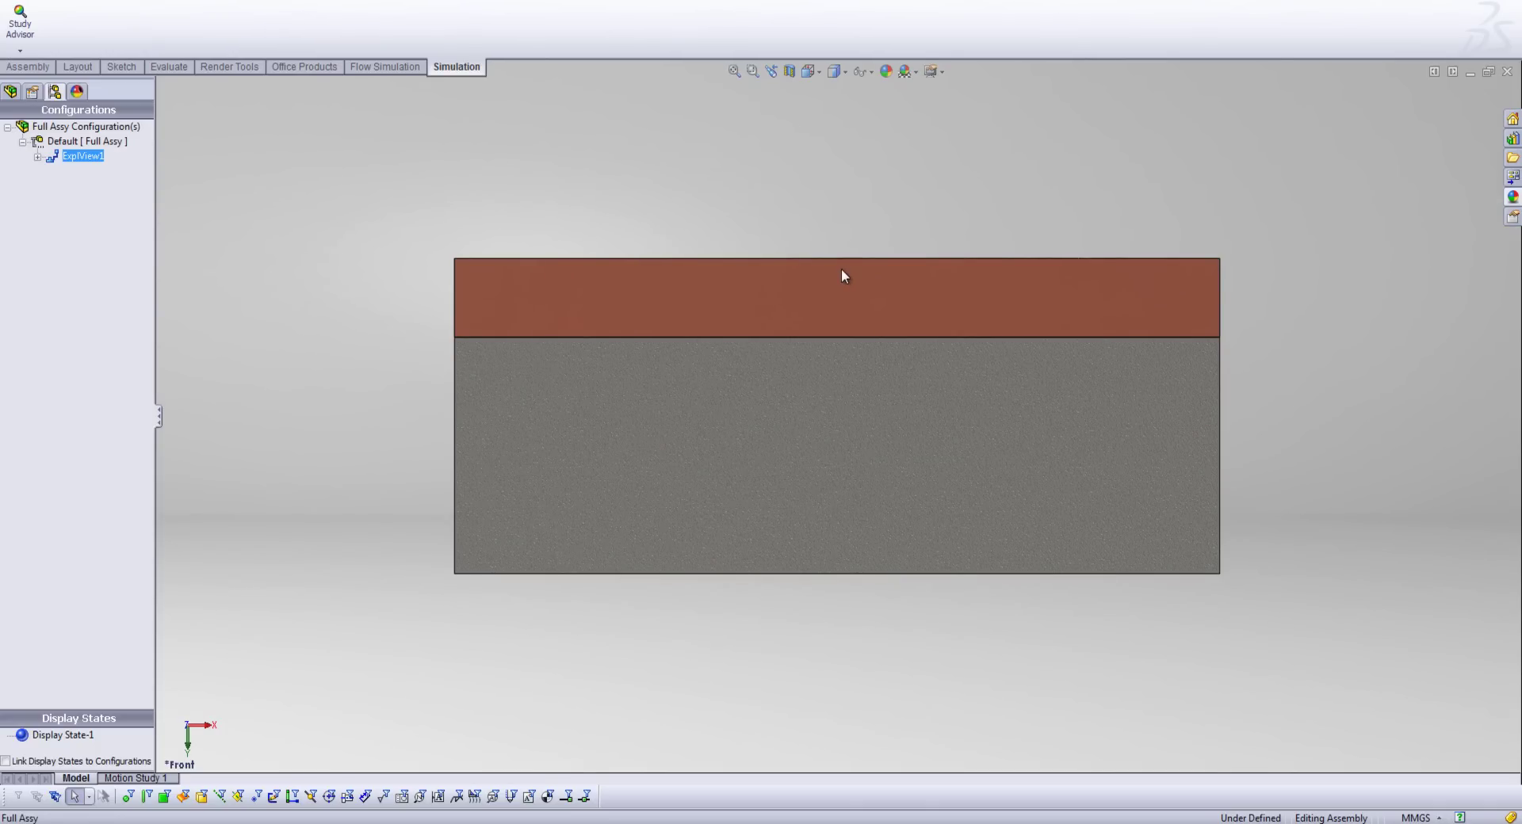
Step: From the isometric assembly view, open the pin part on its own
key("ctrl+7")
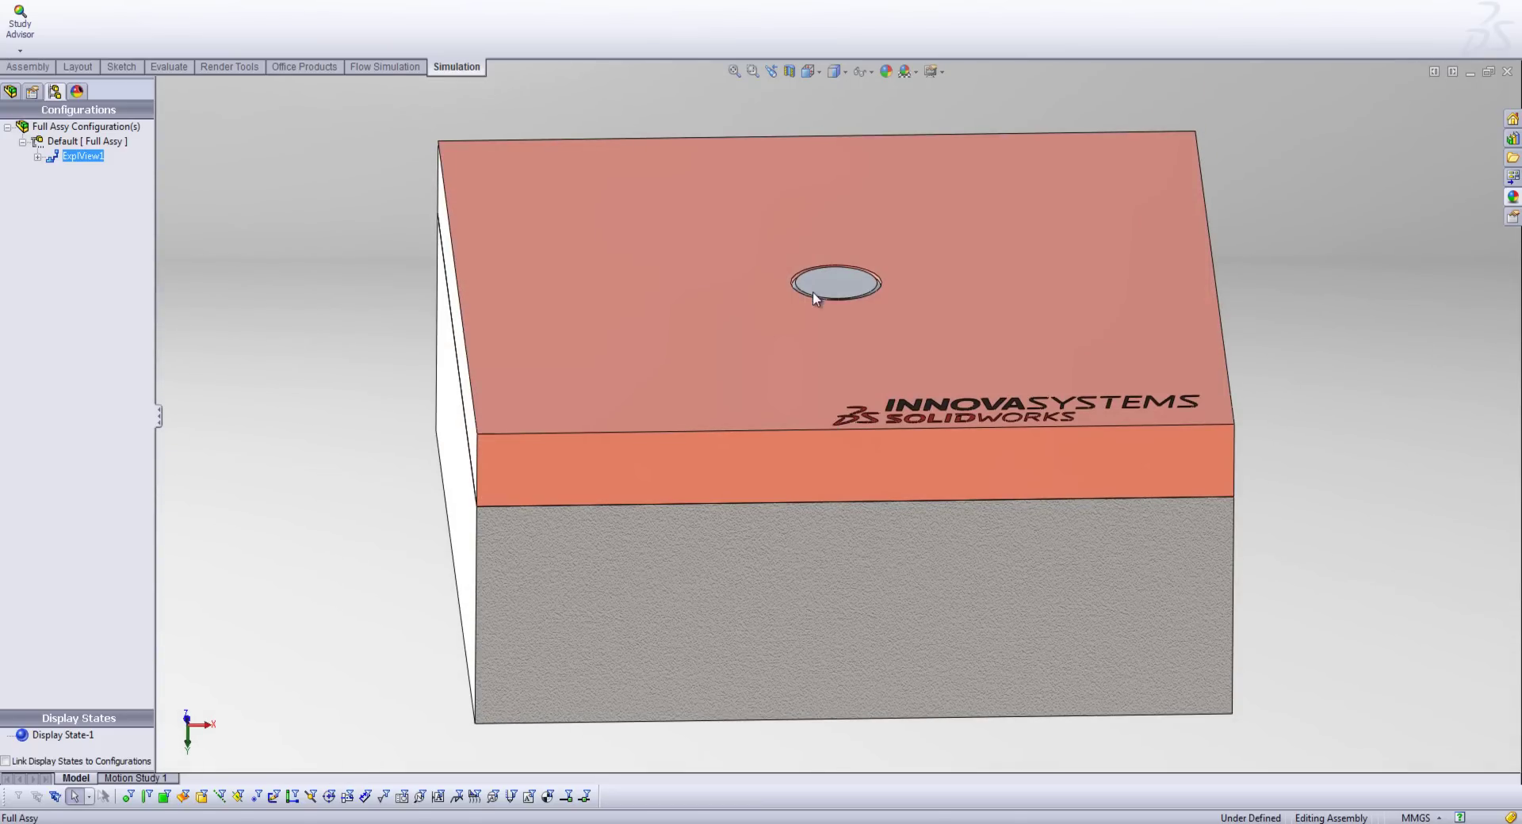
left_click(815, 287)
left_click(857, 220)
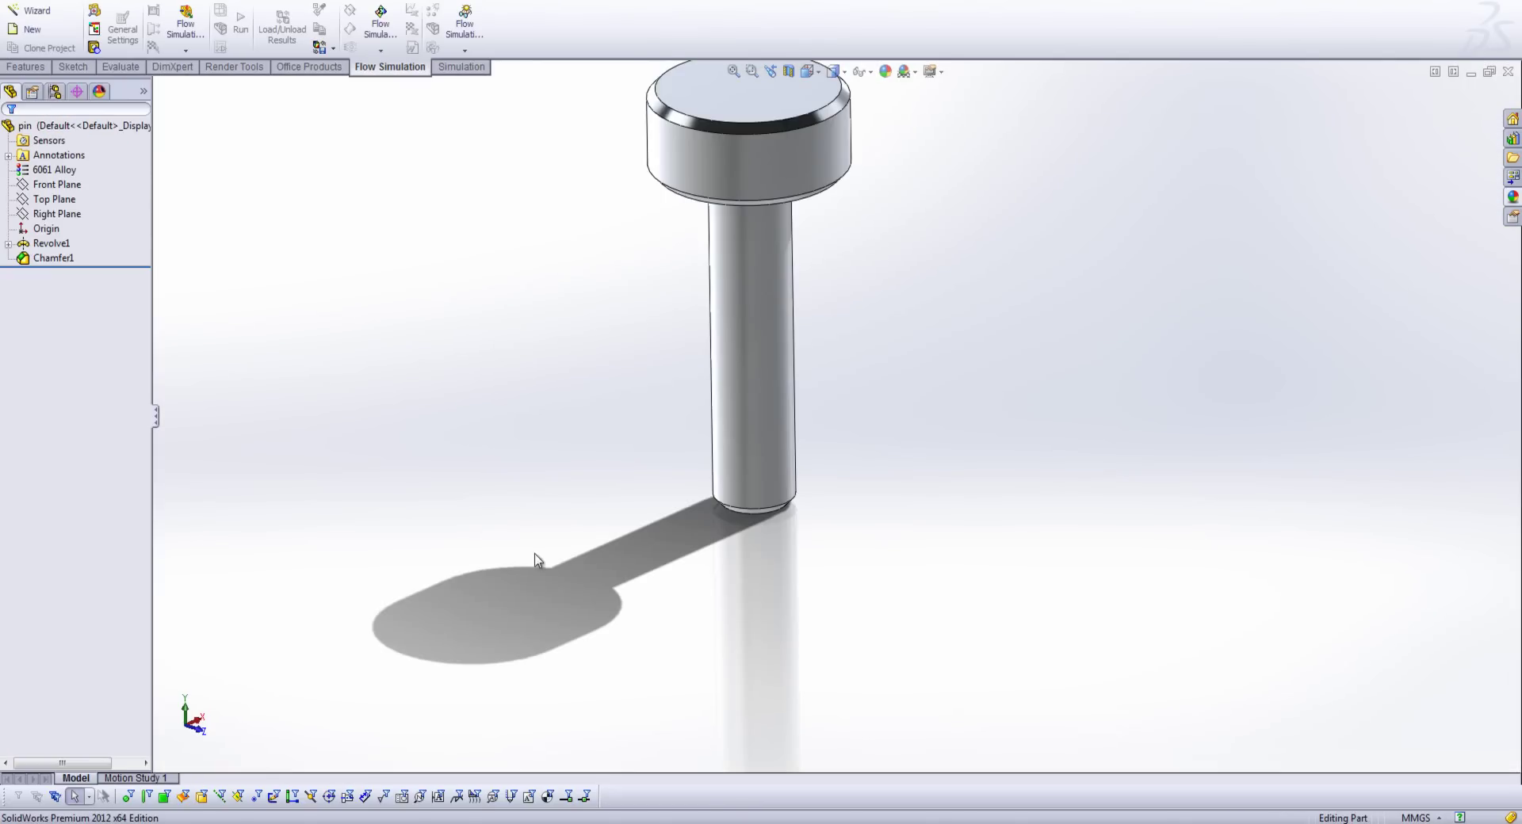
middle_click_drag(537, 560, 825, 306)
Step: Create a new static simulation study named 'thermal expansion'
left_click(452, 69)
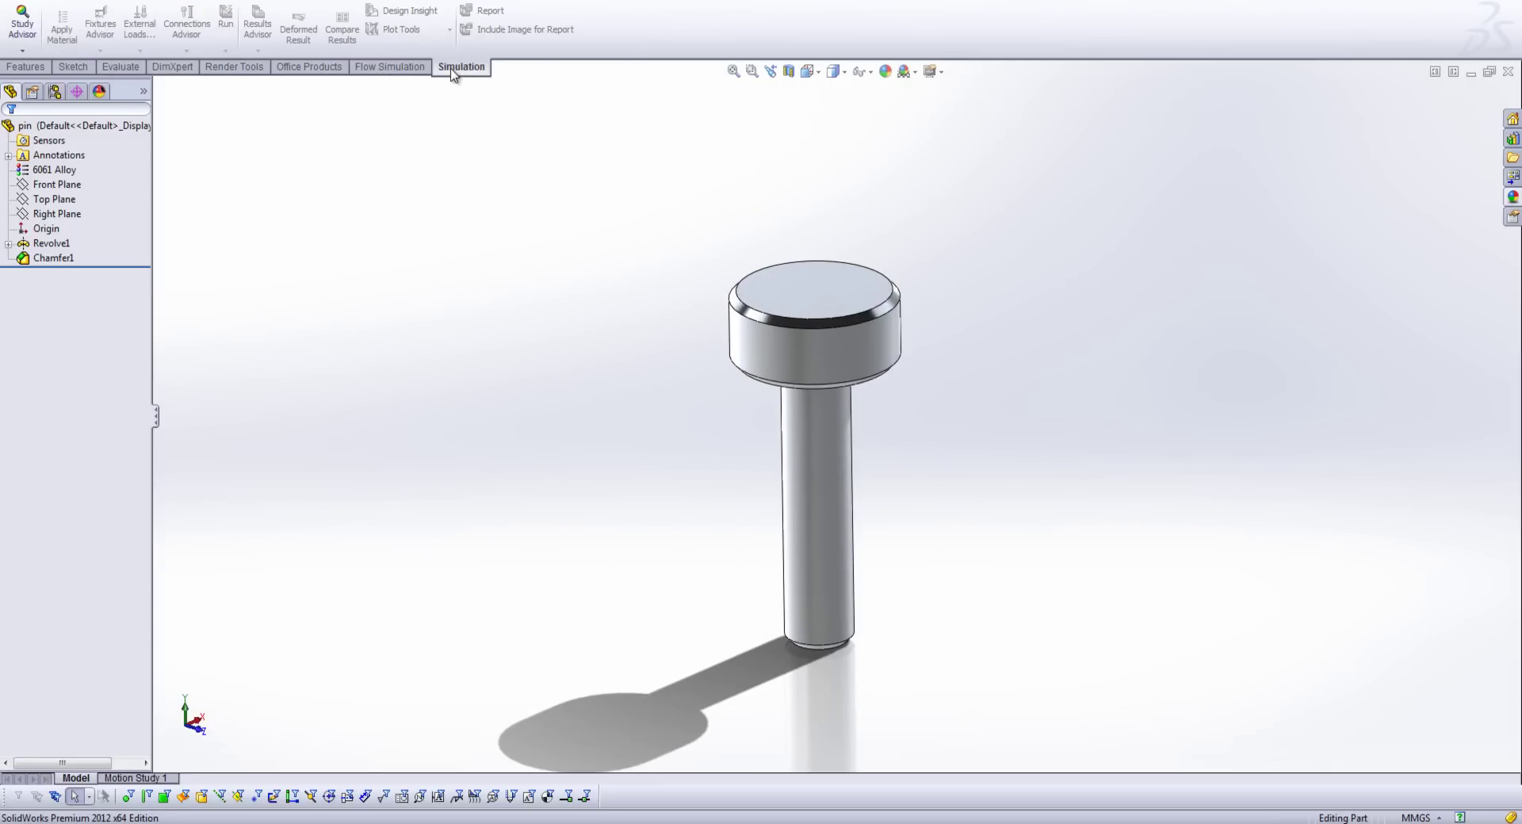
left_click(22, 50)
left_click(31, 79)
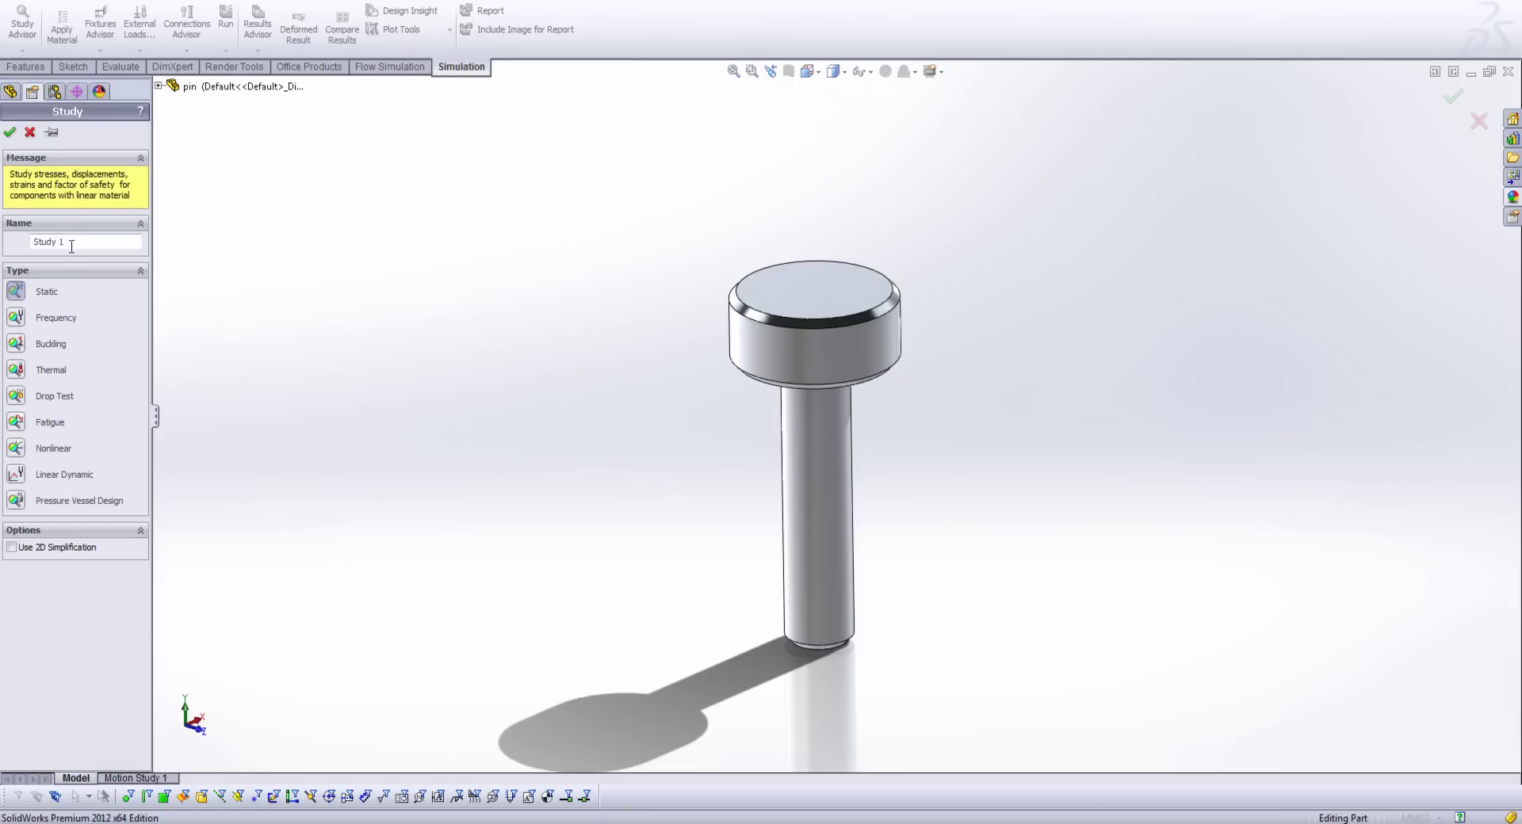
left_click_drag(67, 242, 2, 247)
type("thermal expansion")
left_click(9, 132)
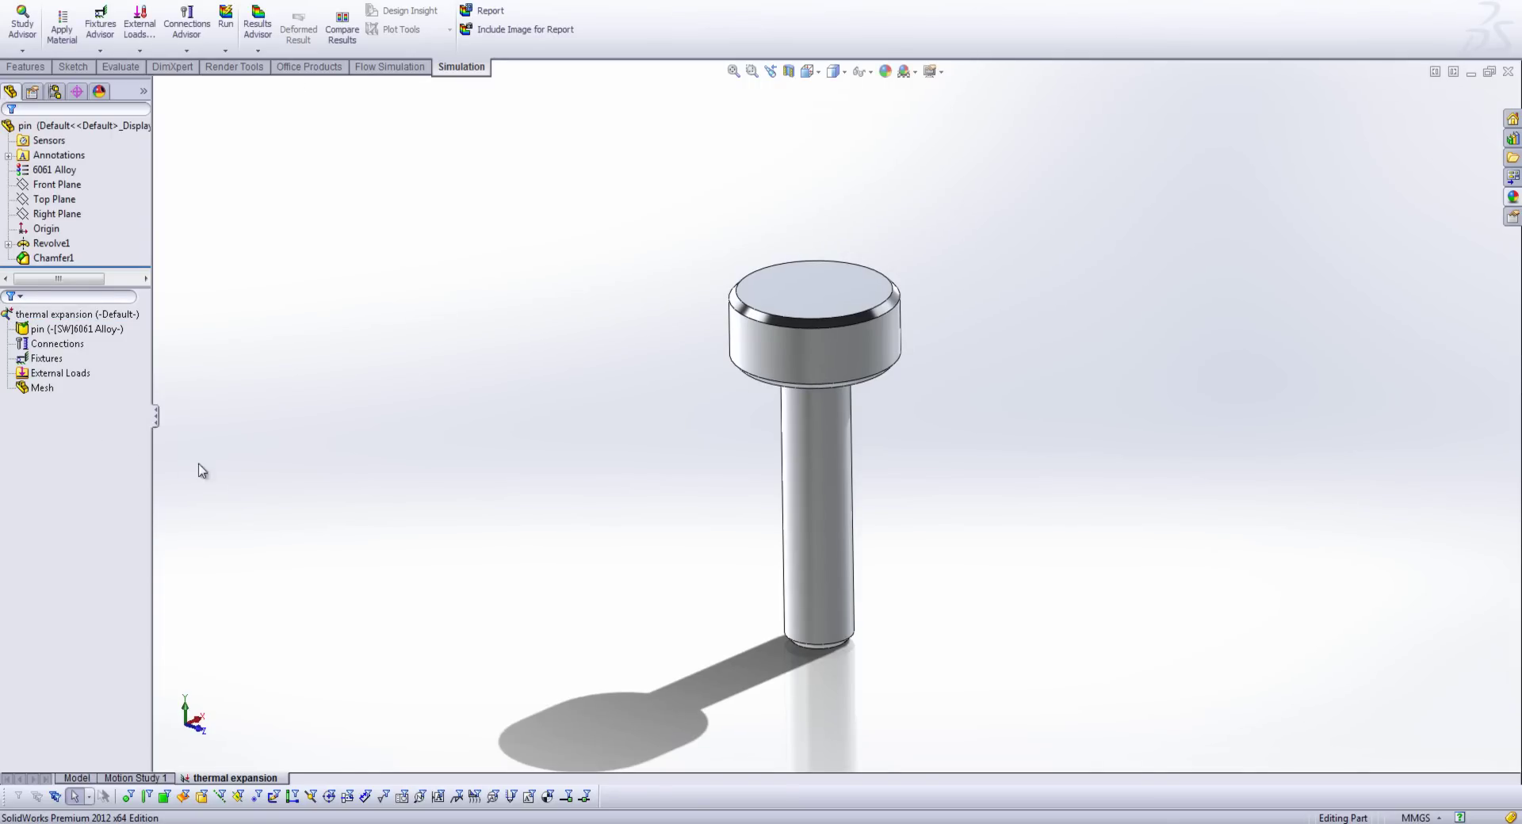
Step: Apply a 200 Celsius temperature load to the pin's chamfer face using the face filter
left_click(118, 388)
right_click(44, 373)
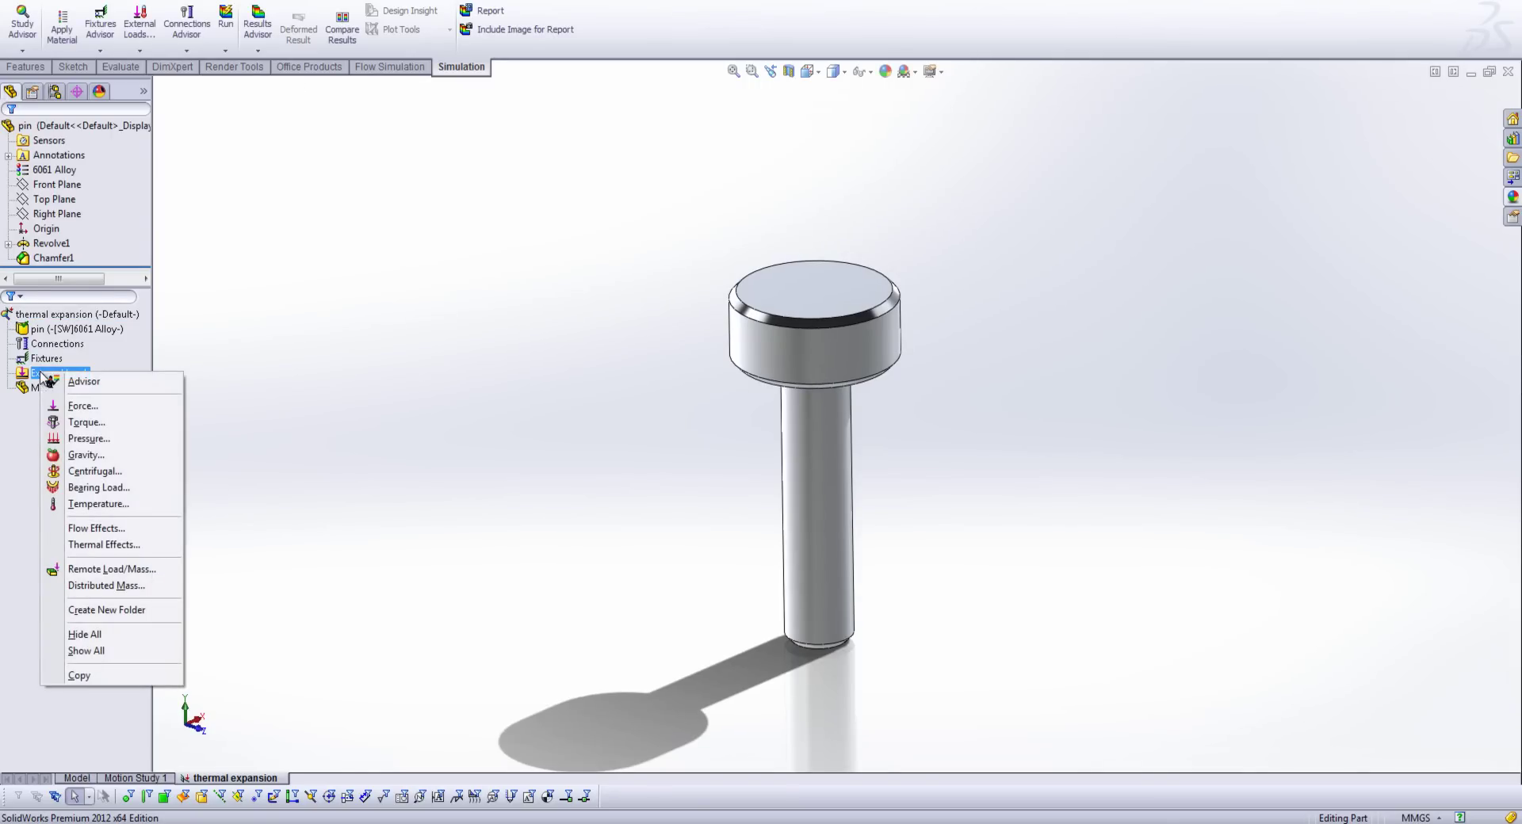
left_click(118, 505)
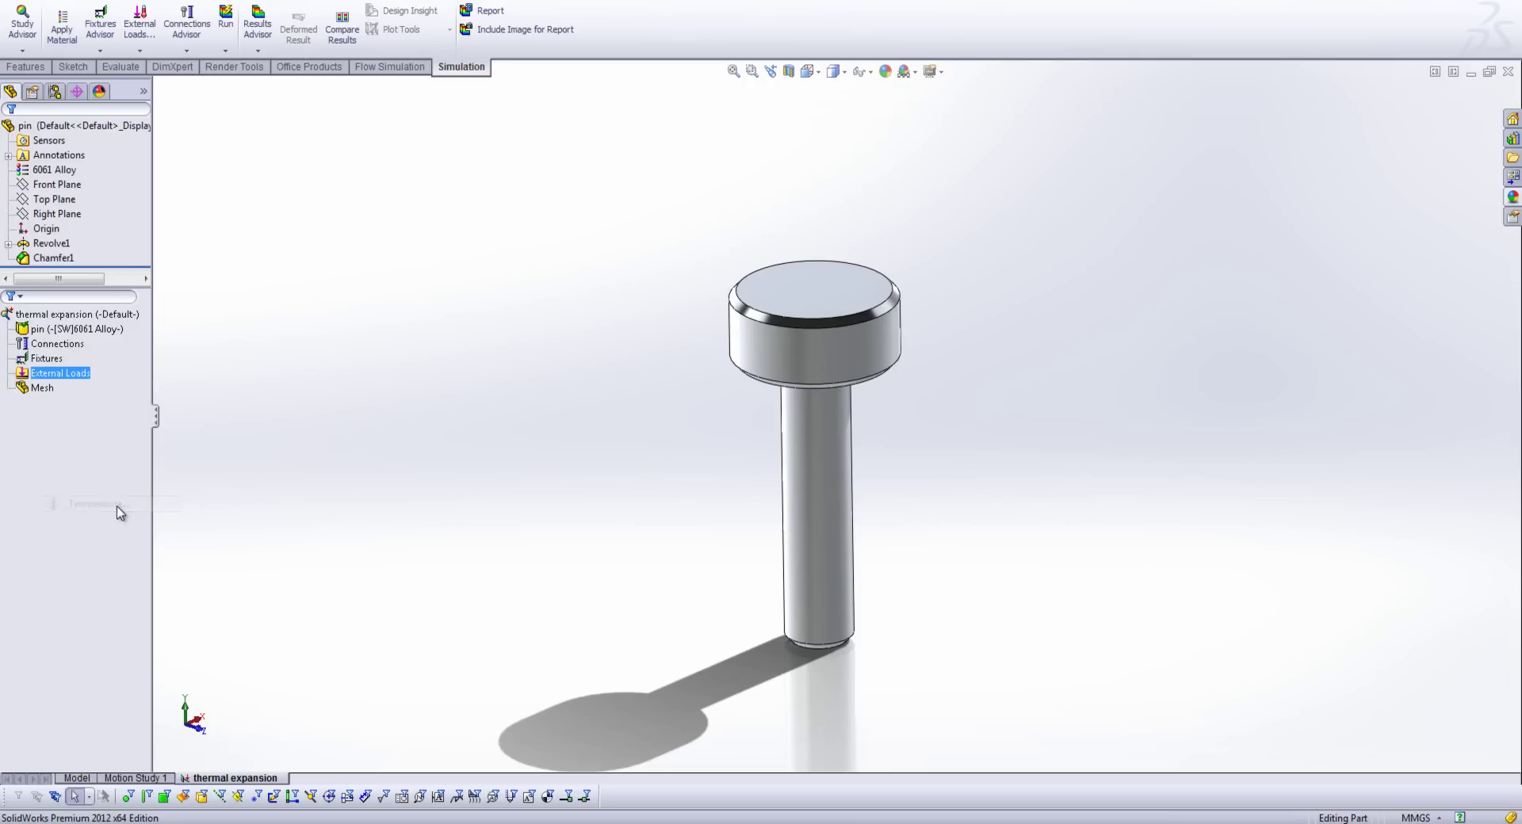
left_click(201, 796)
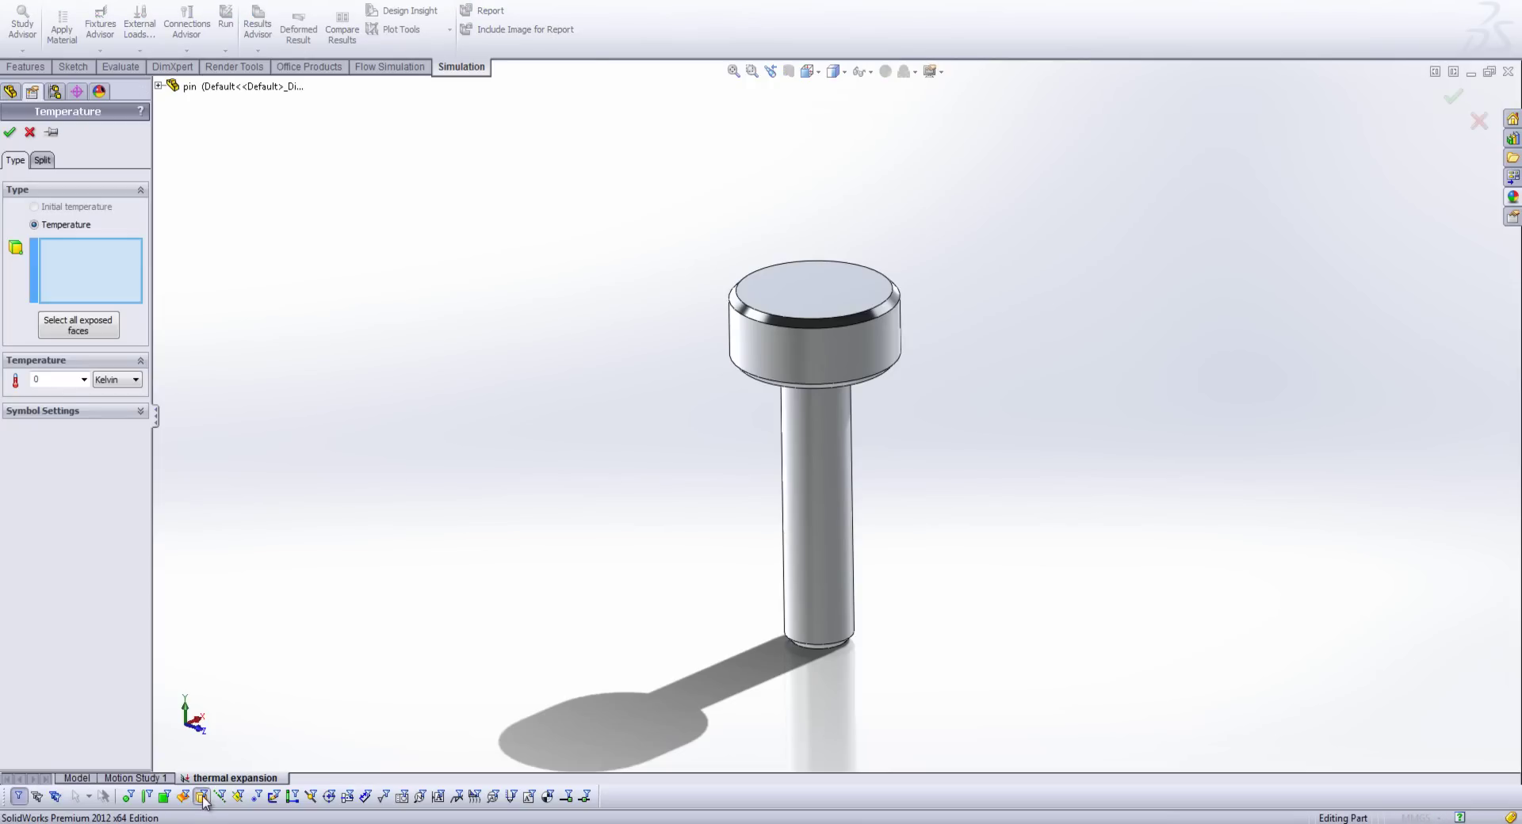
left_click(799, 354)
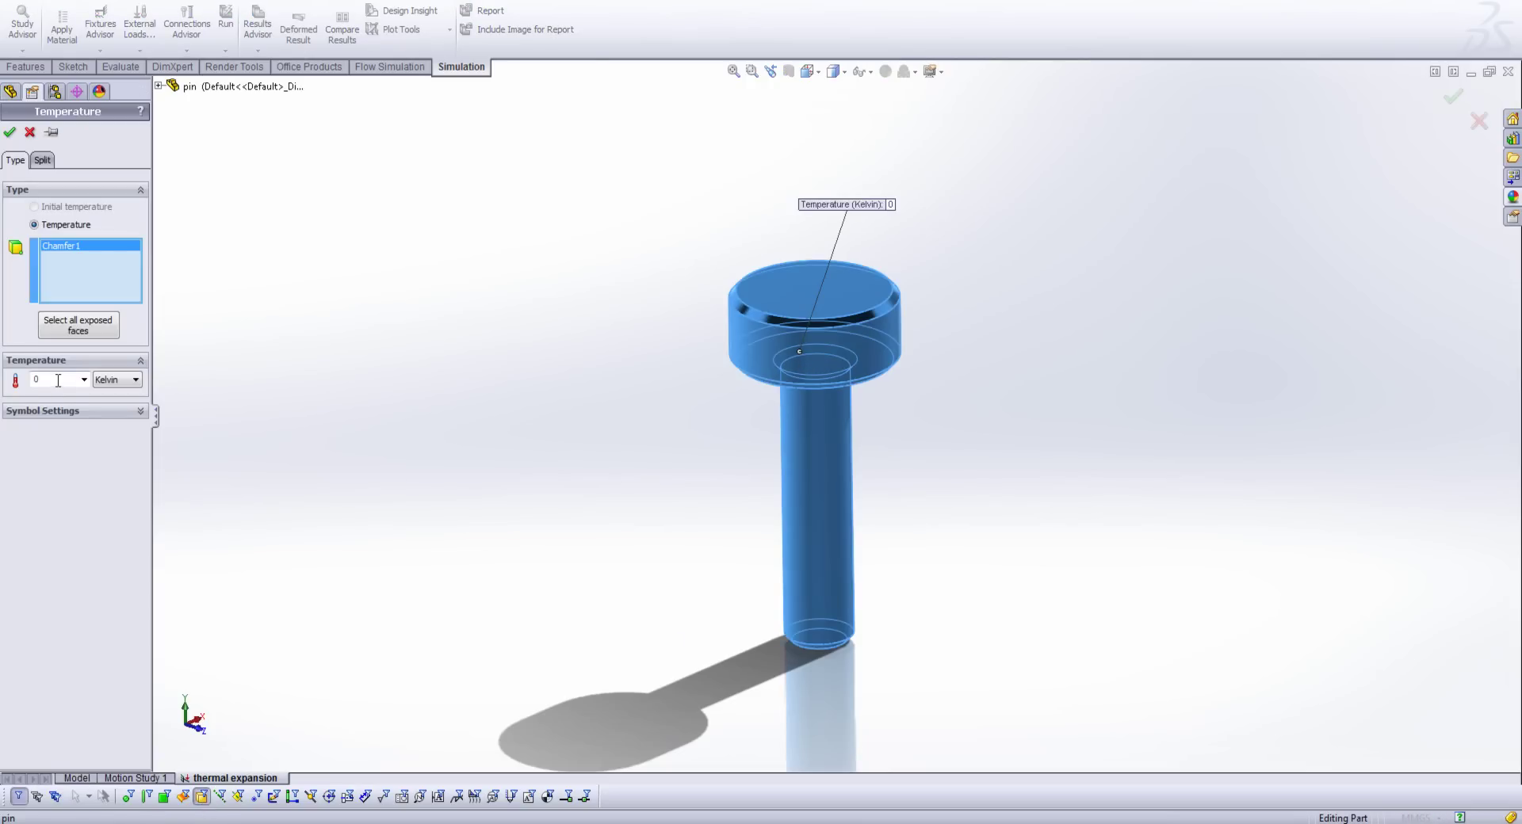
left_click(111, 380)
left_click(108, 416)
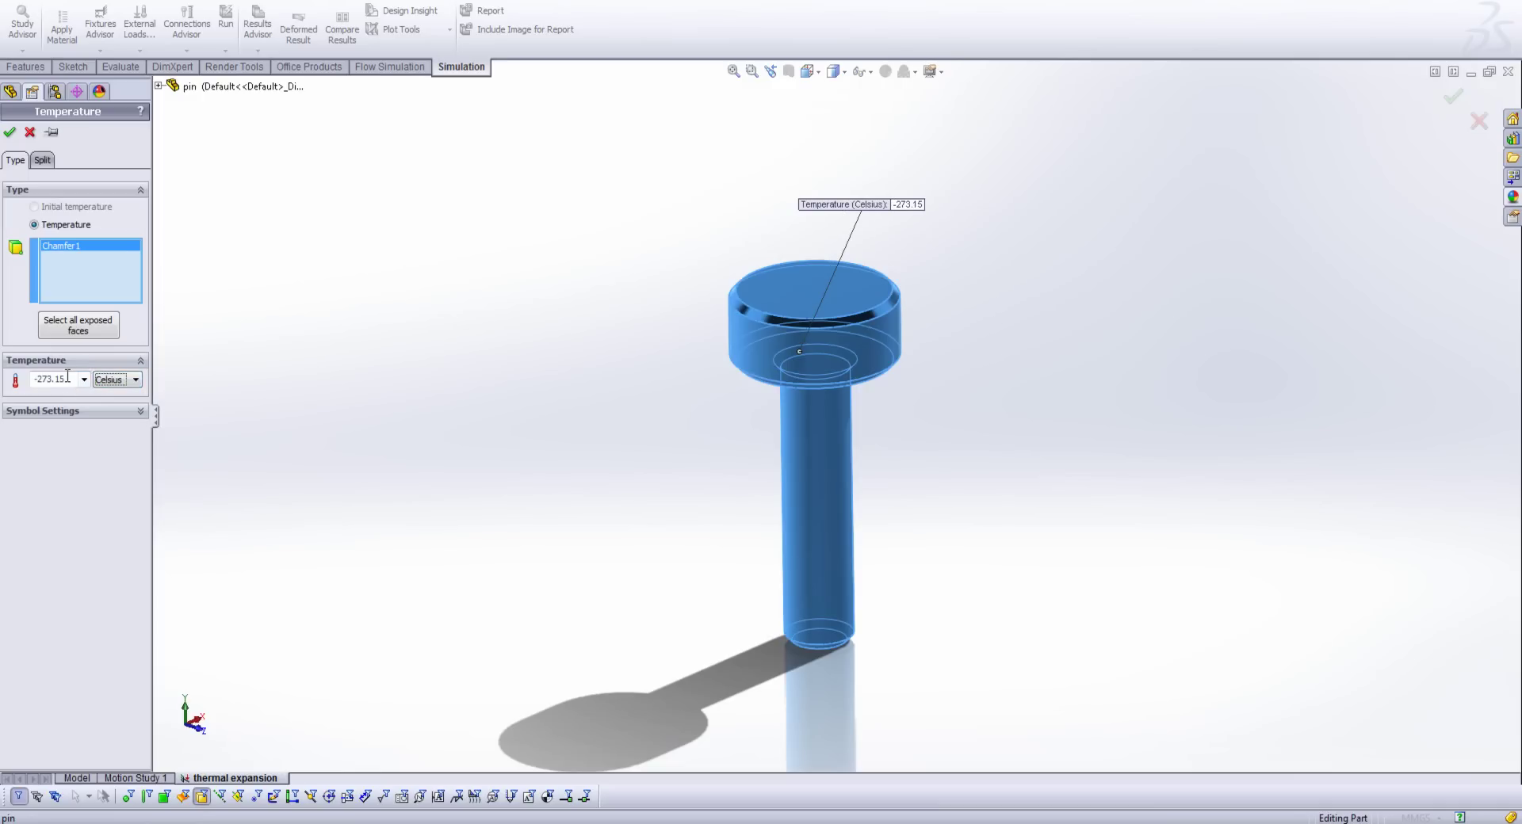
left_click(67, 379)
type("200")
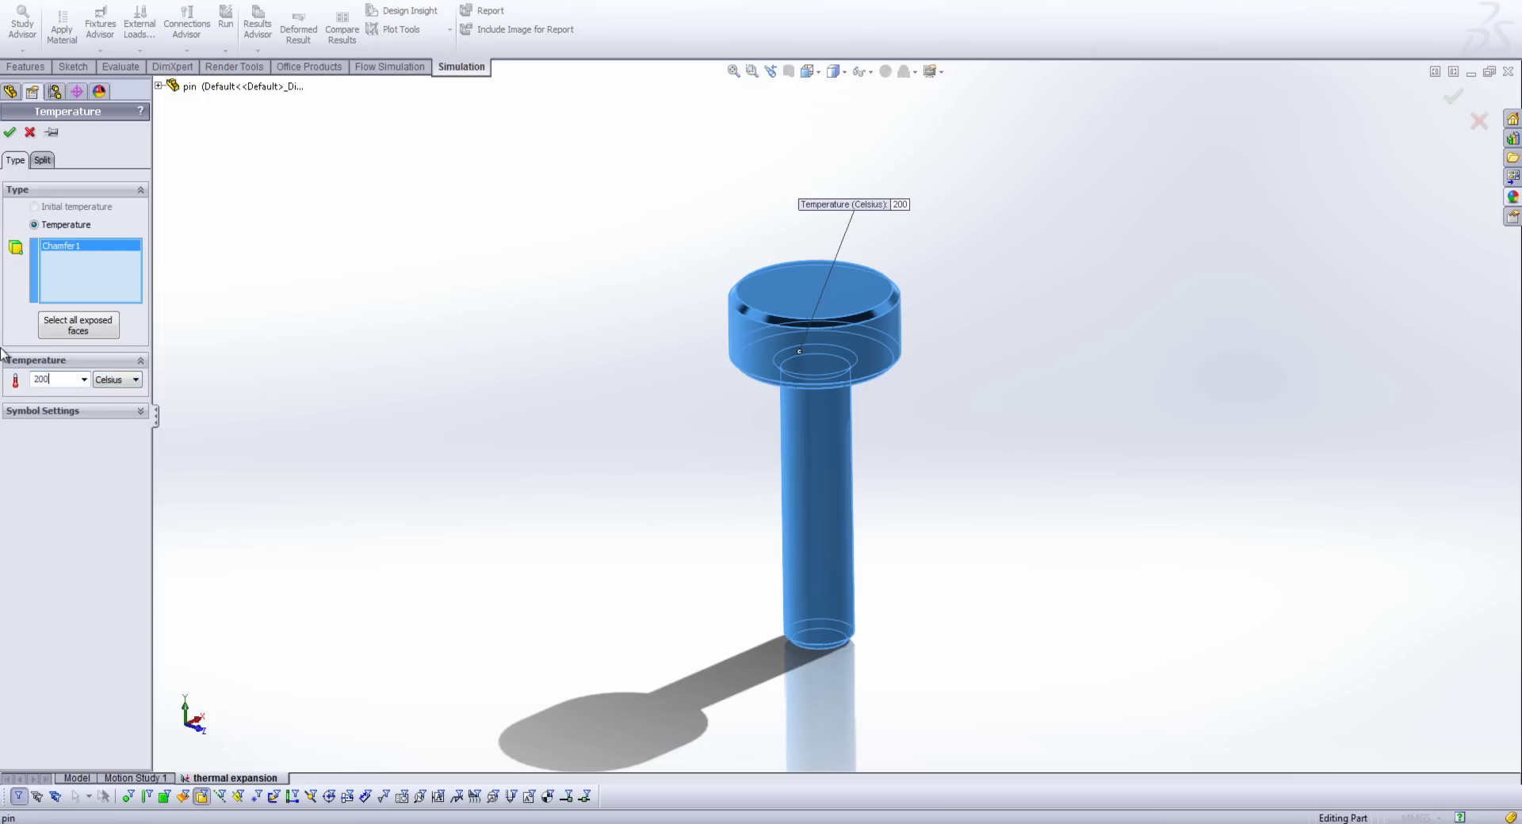
left_click(10, 133)
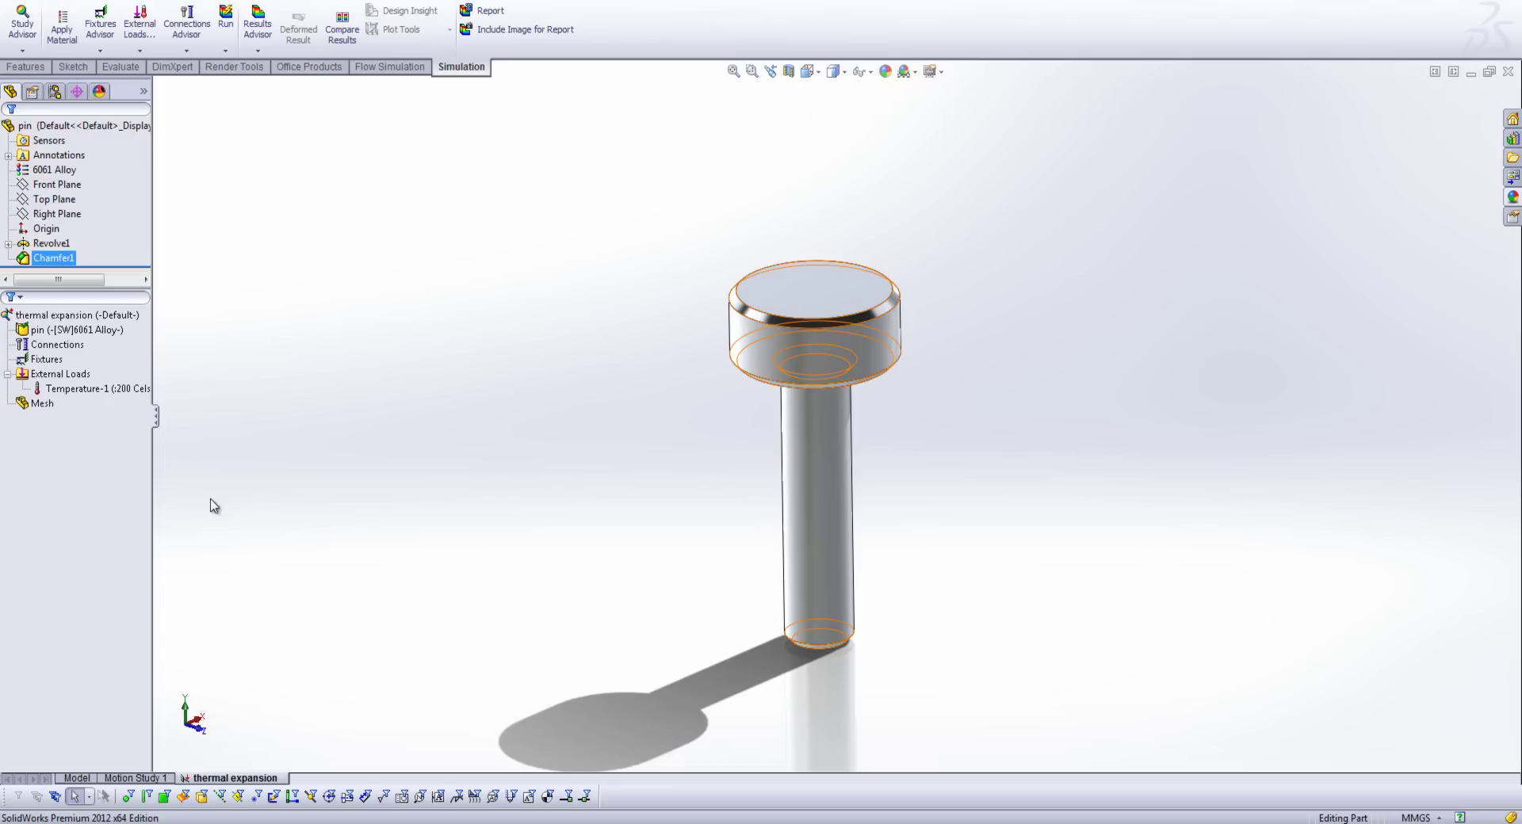
Step: In the study properties, set the zero-strain reference temperature to 0 Celsius and enable soft springs
right_click(46, 316)
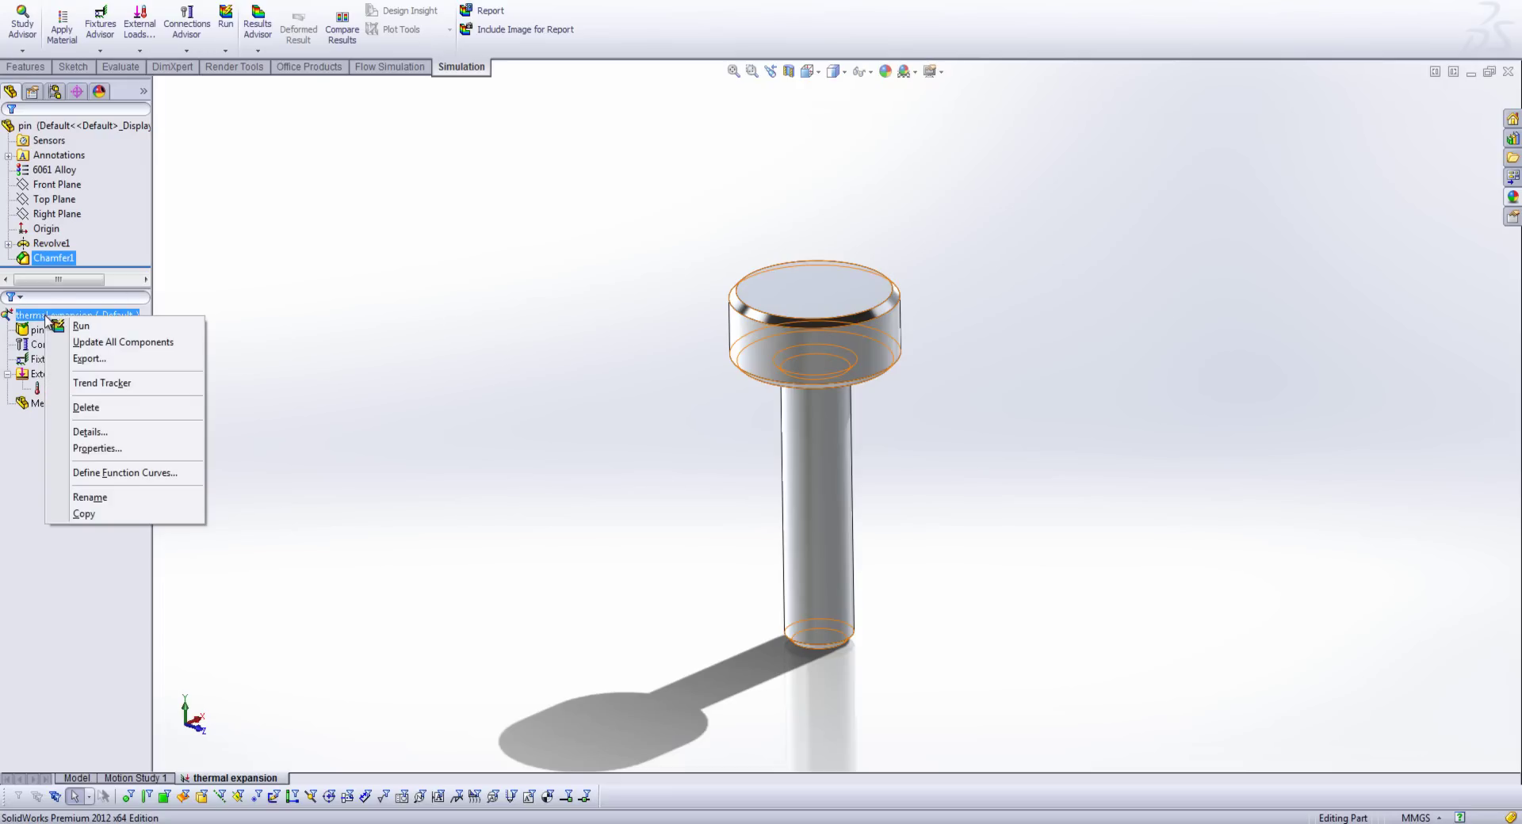
left_click(96, 449)
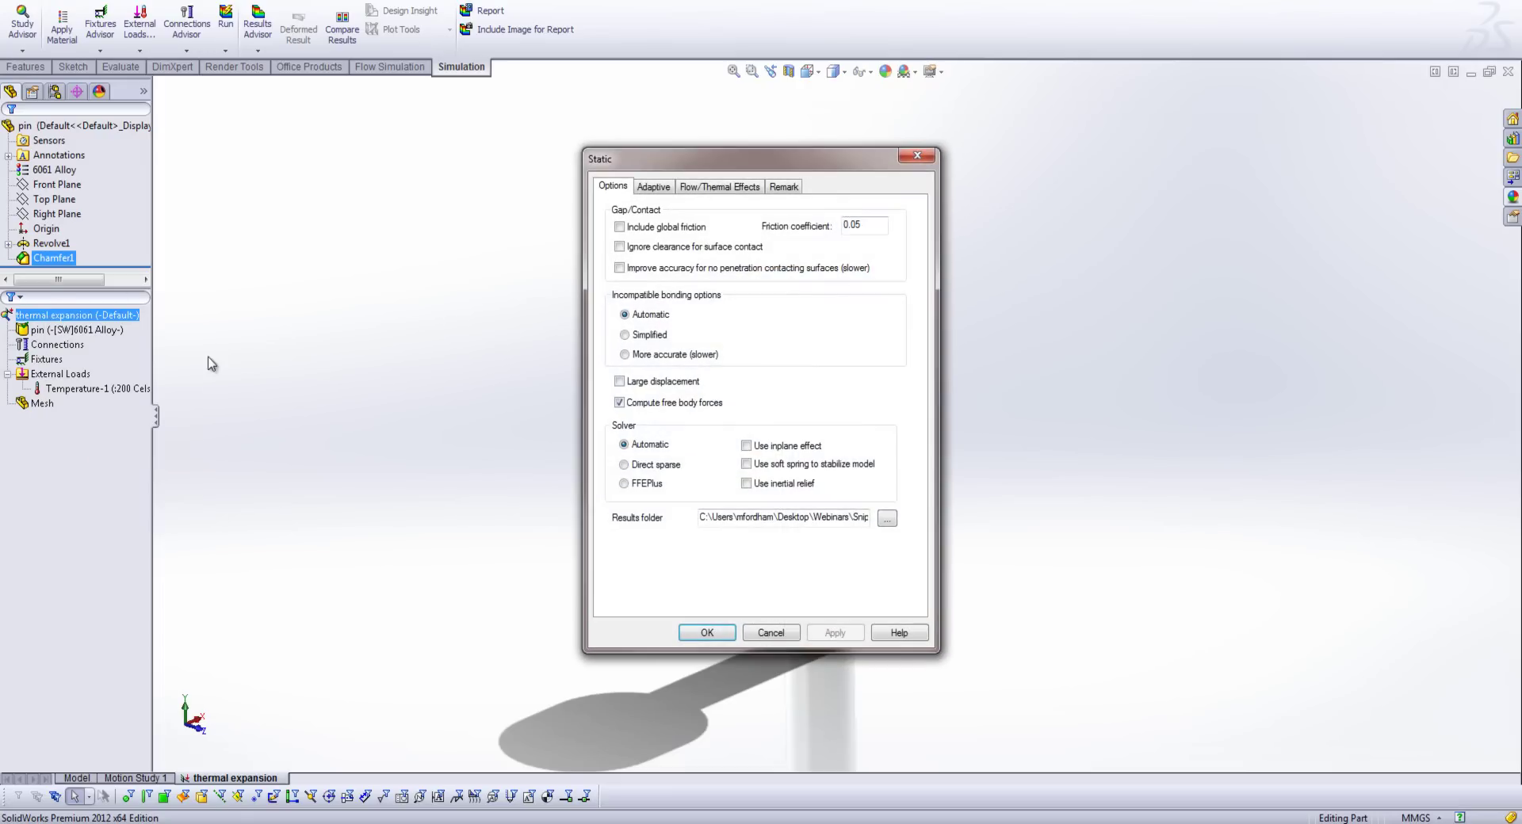
left_click(720, 189)
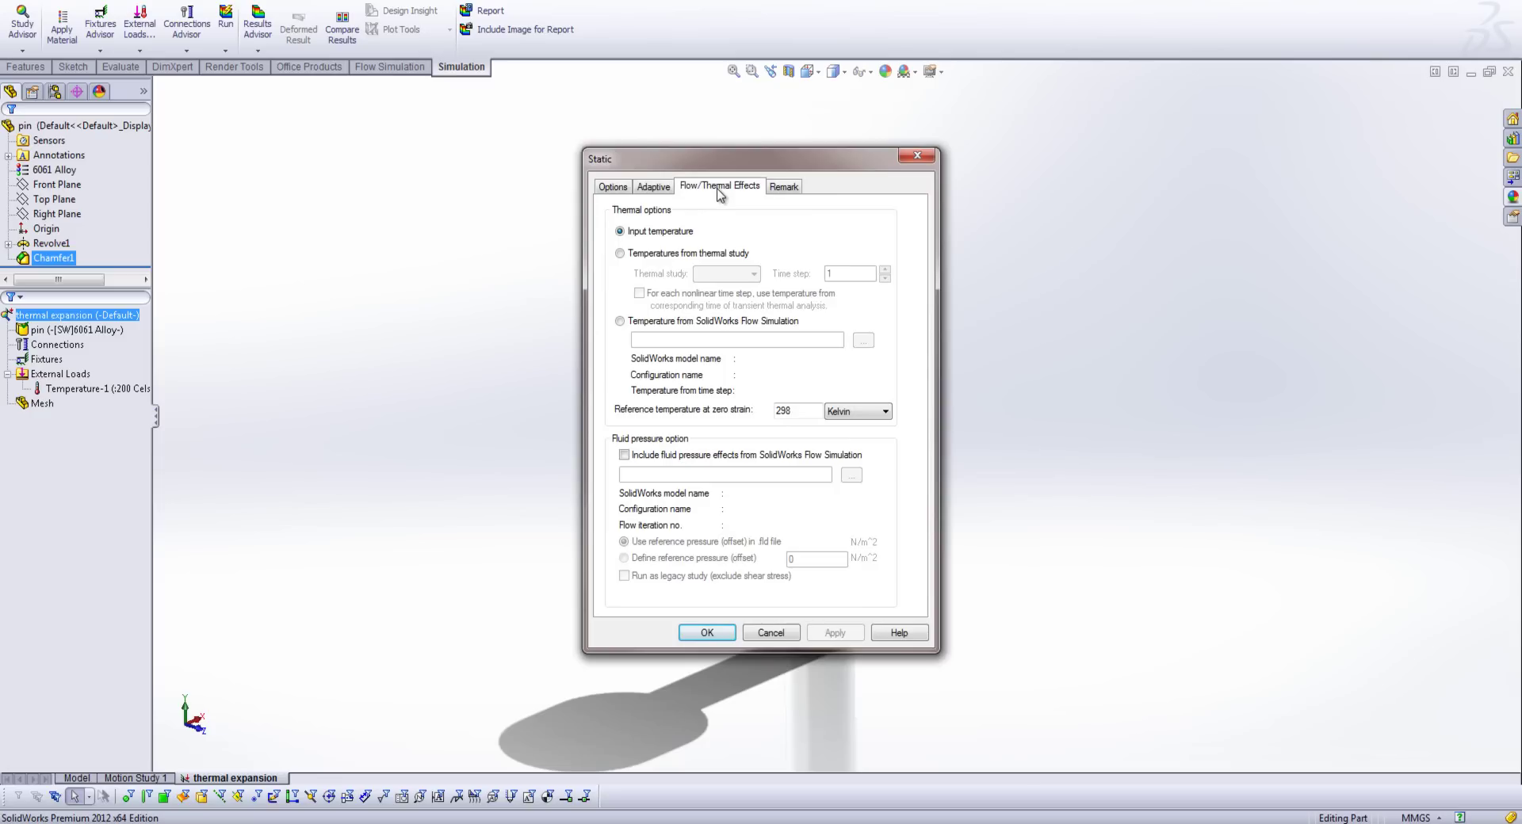
double_click(803, 410)
left_click(879, 411)
left_click(856, 450)
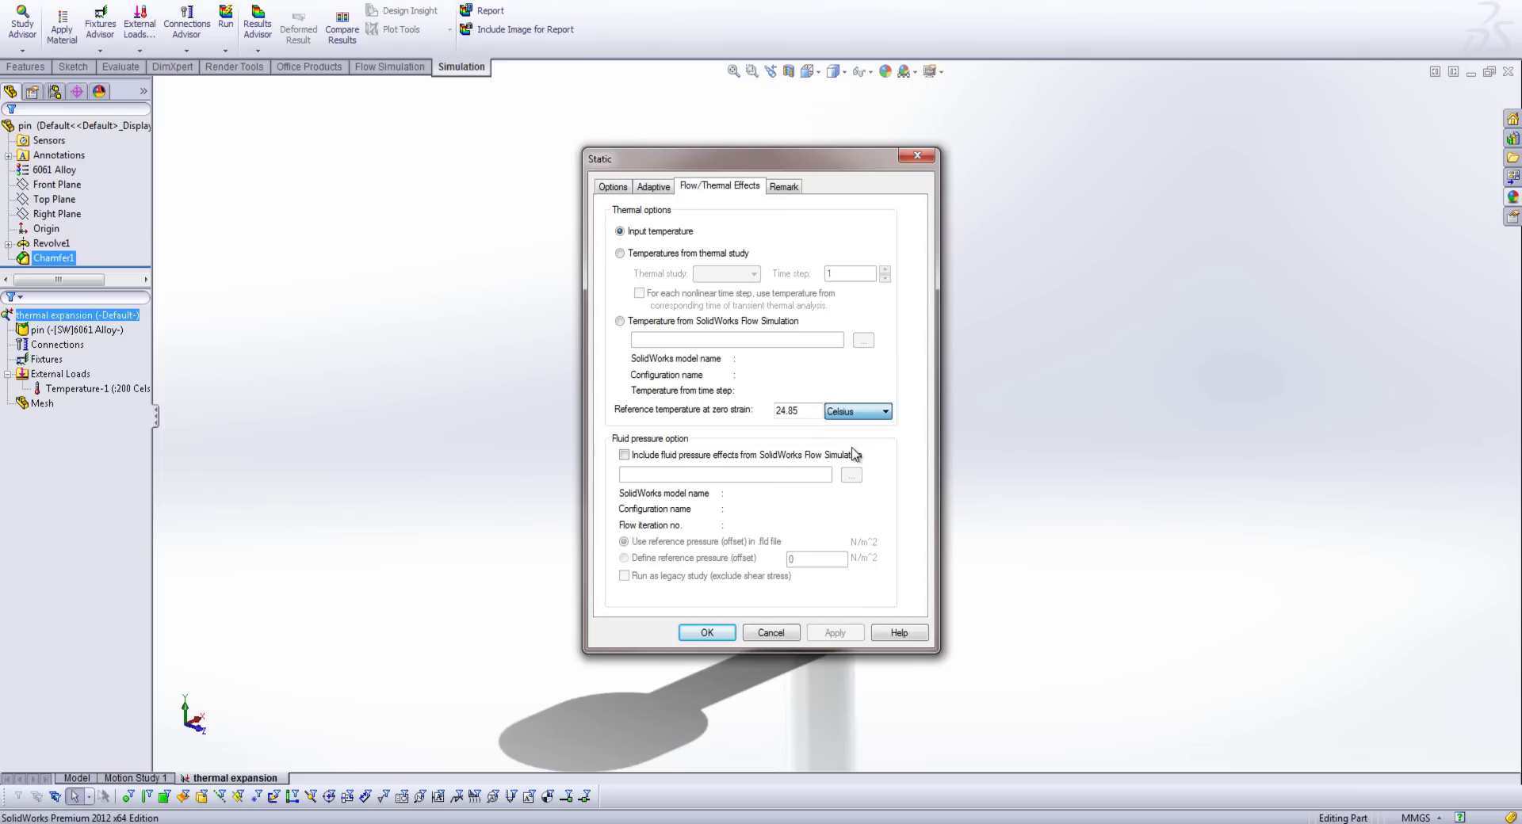
left_click_drag(812, 413, 764, 413)
type("0")
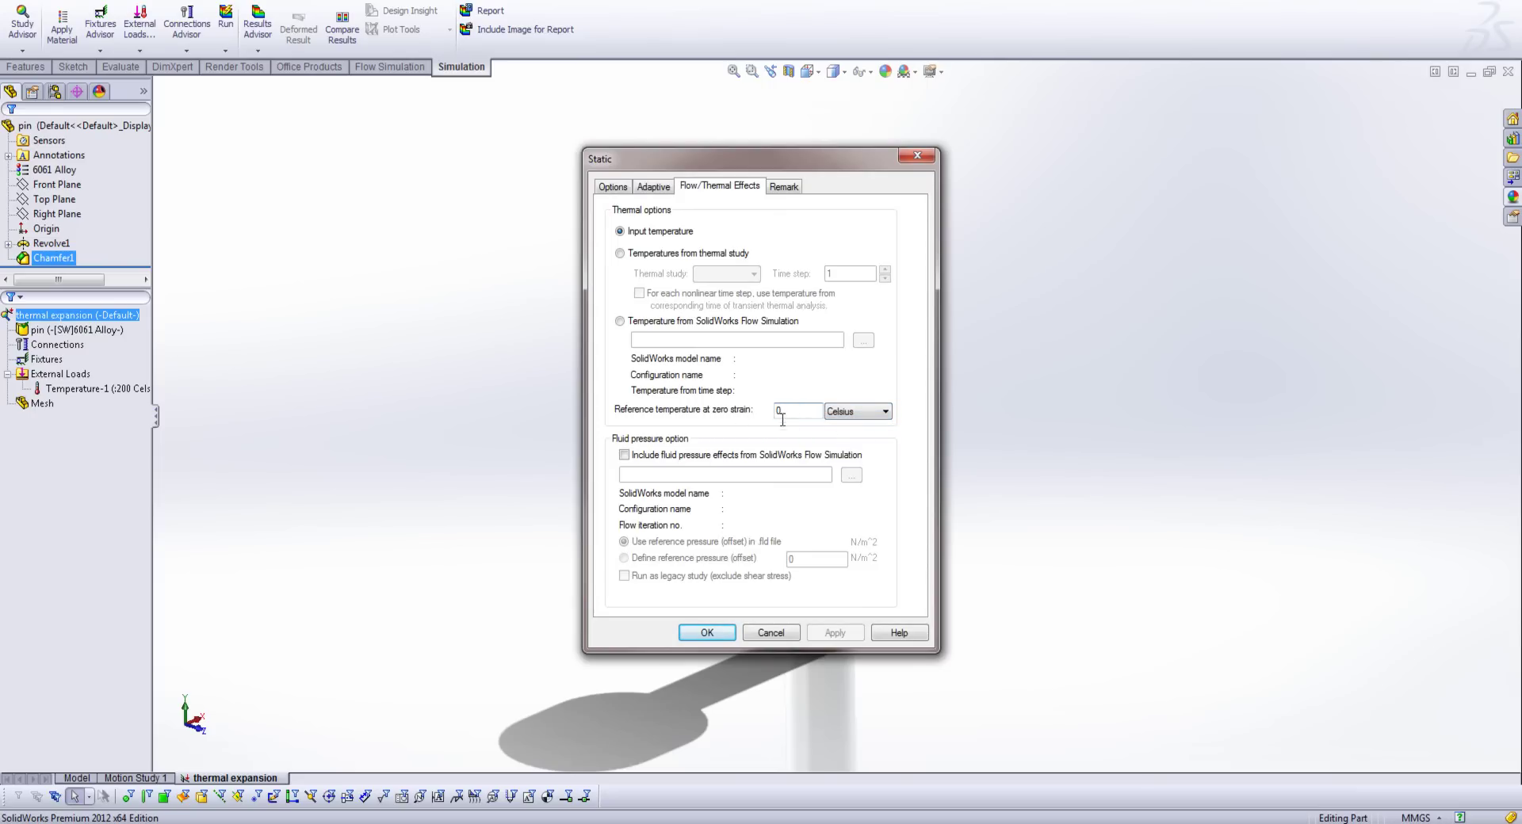
left_click(618, 187)
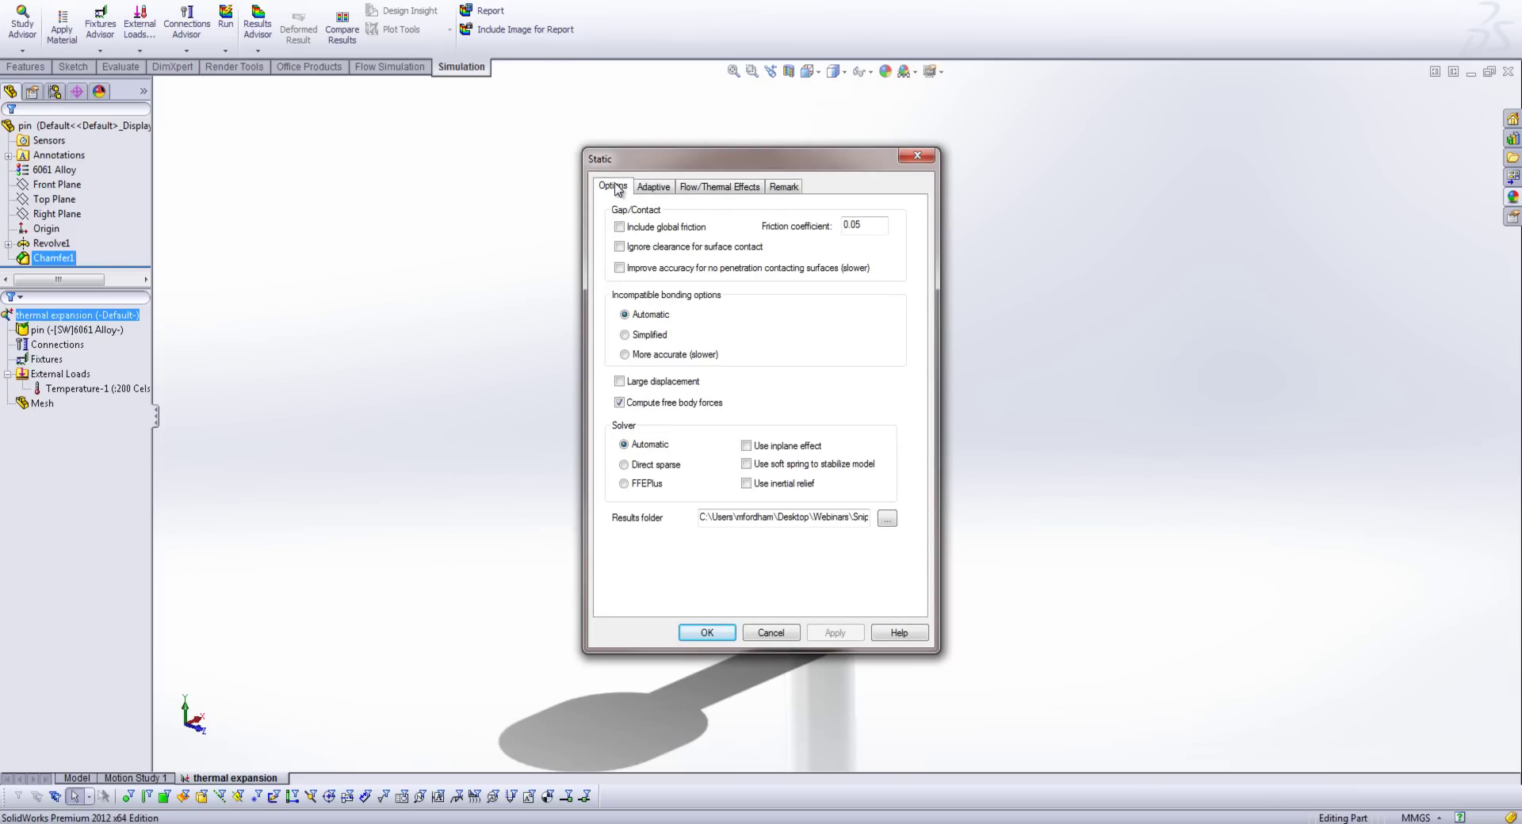
left_click(746, 465)
left_click(704, 637)
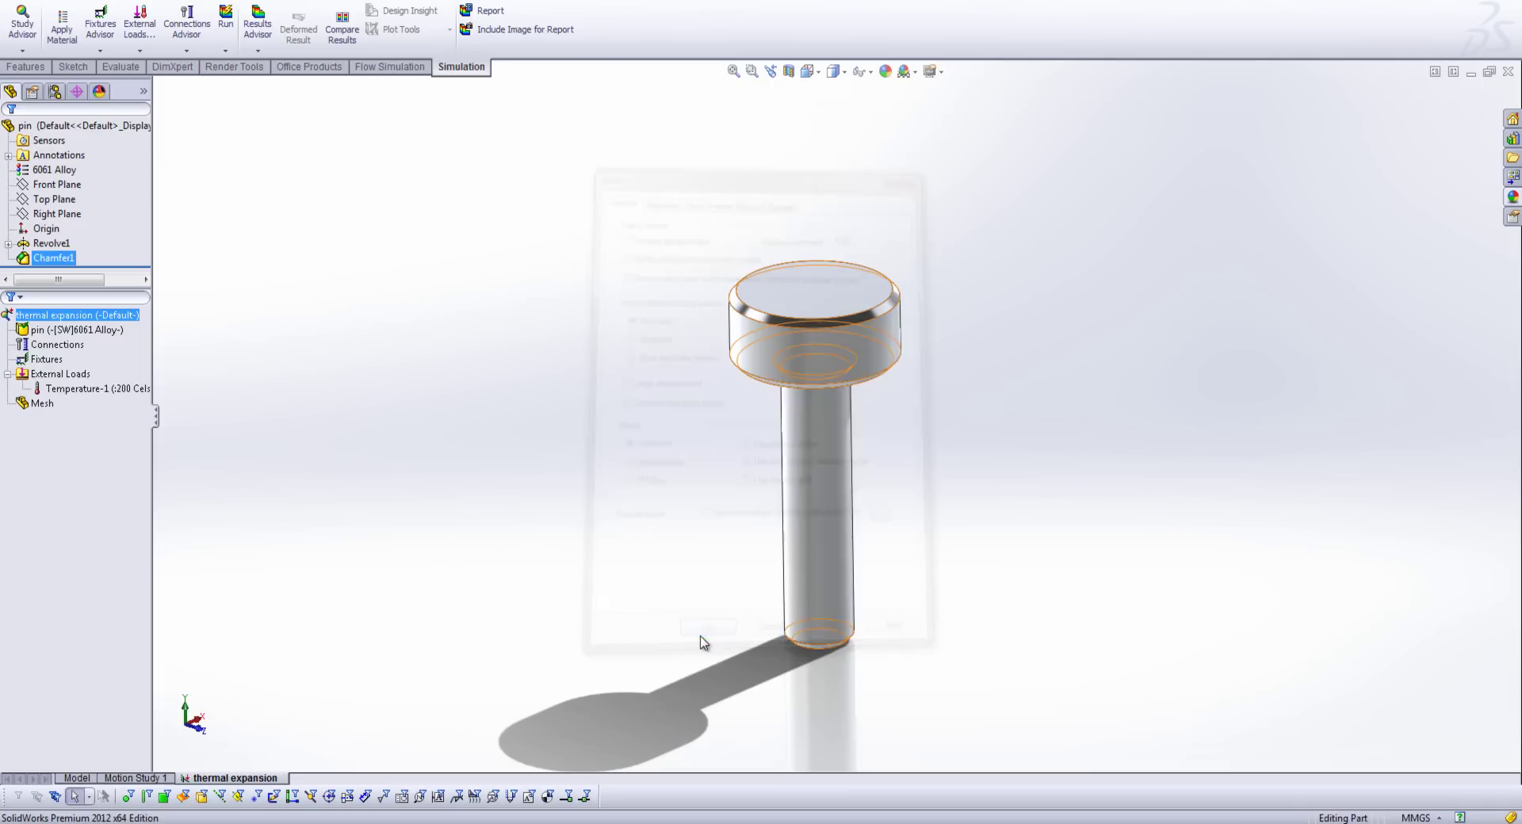
Step: Review the study's external loads, fixtures and material entries in the tree
left_click(52, 376)
left_click(40, 329)
left_click(48, 346)
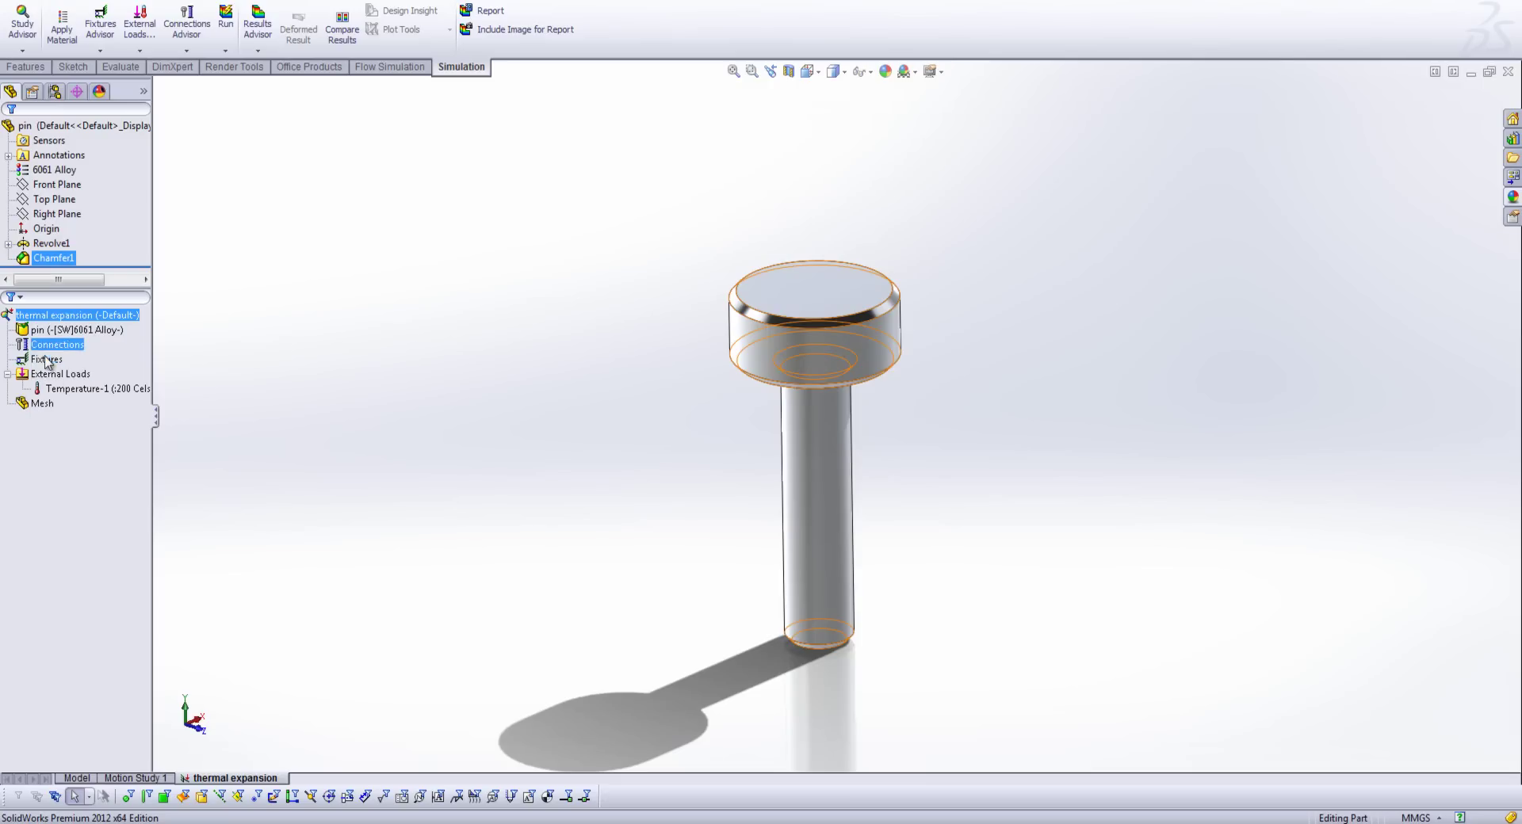
left_click(46, 360)
left_click(99, 331)
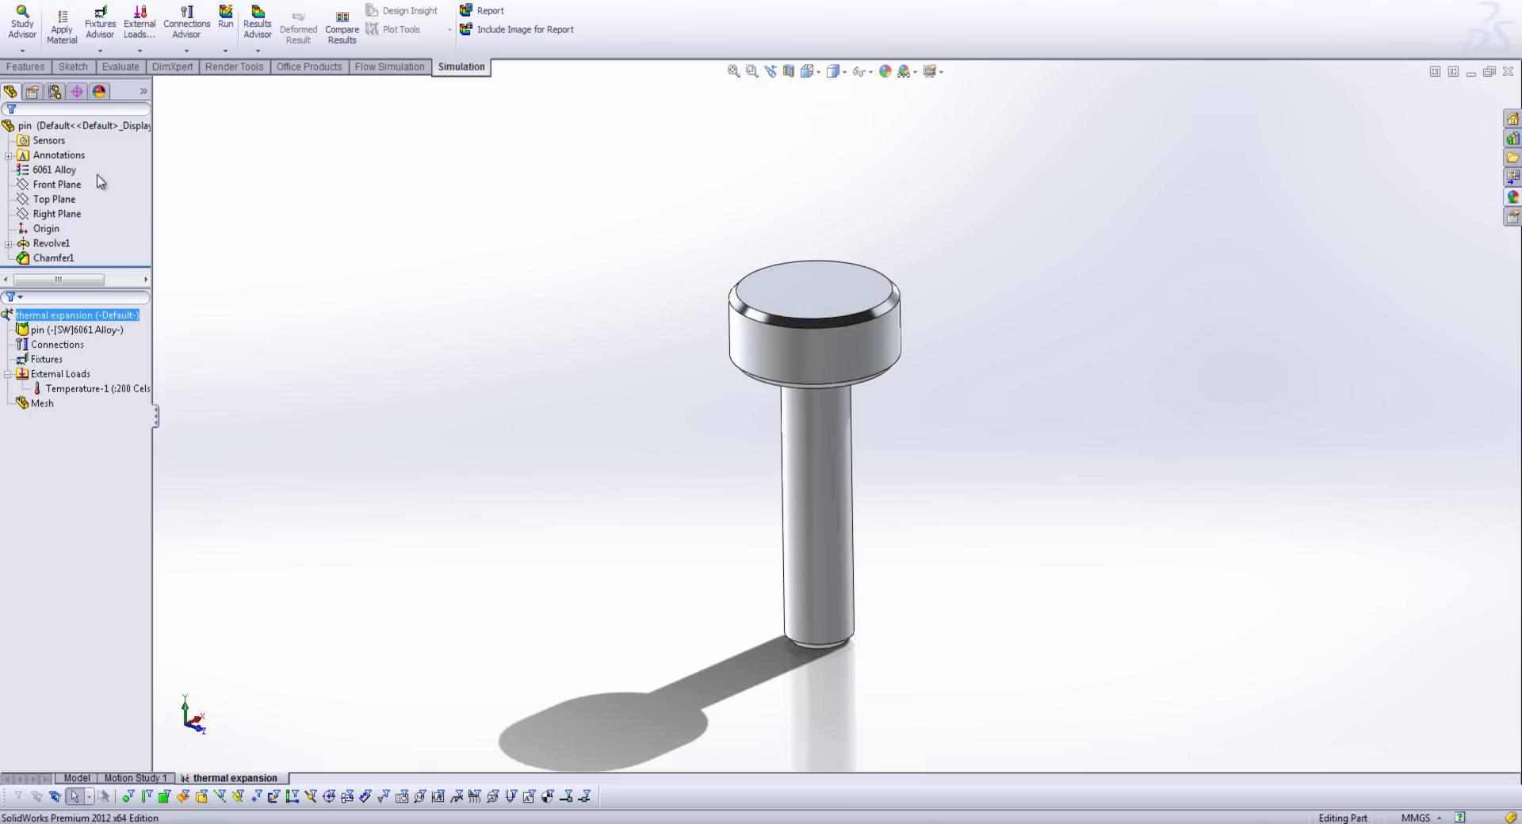
Step: Add a 0.25 mm mesh control on the pin head's top, underside and two shaft faces
right_click(28, 402)
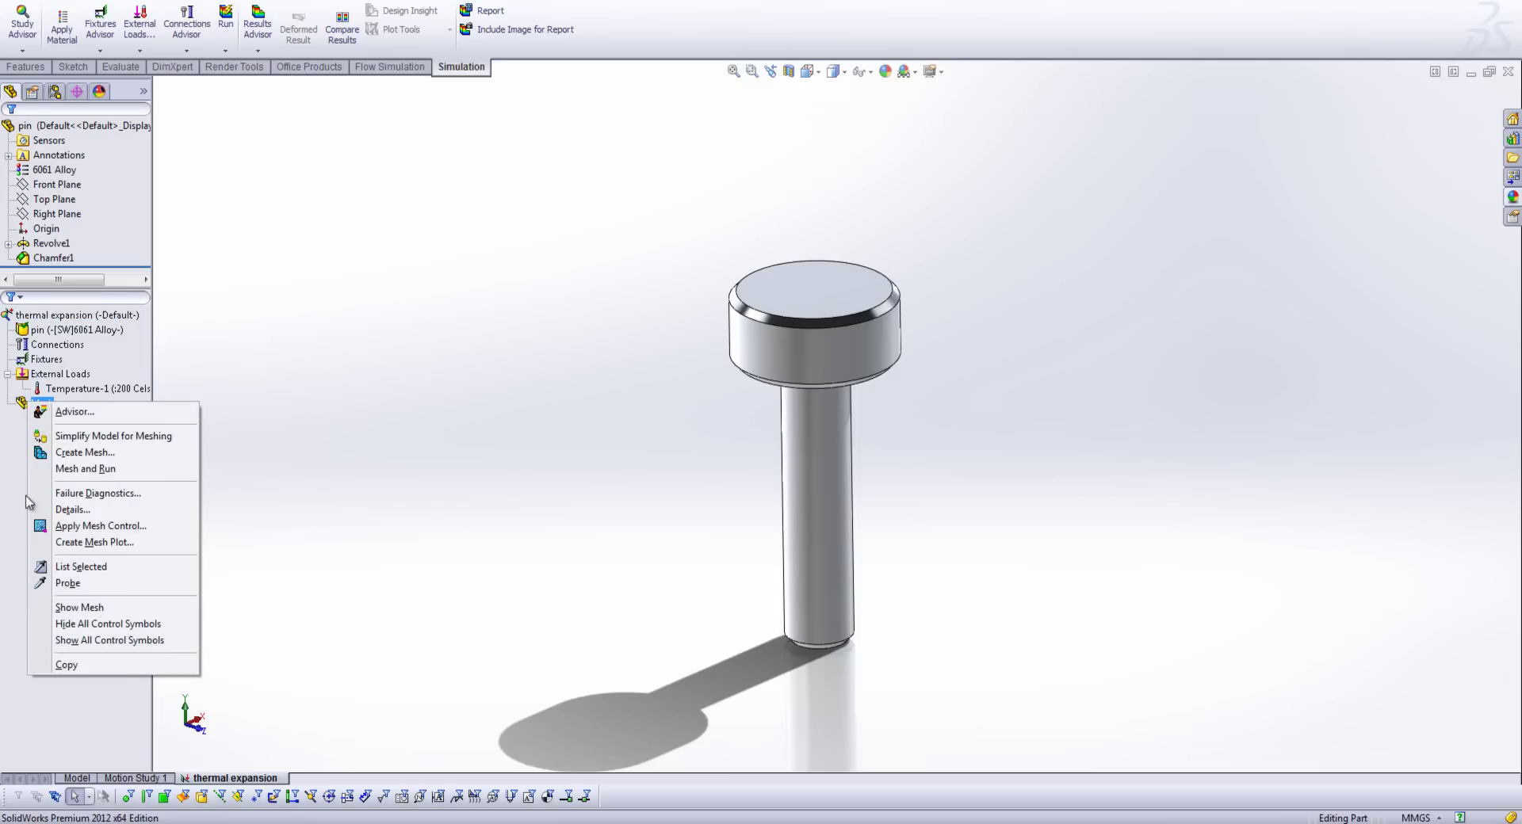
left_click(116, 527)
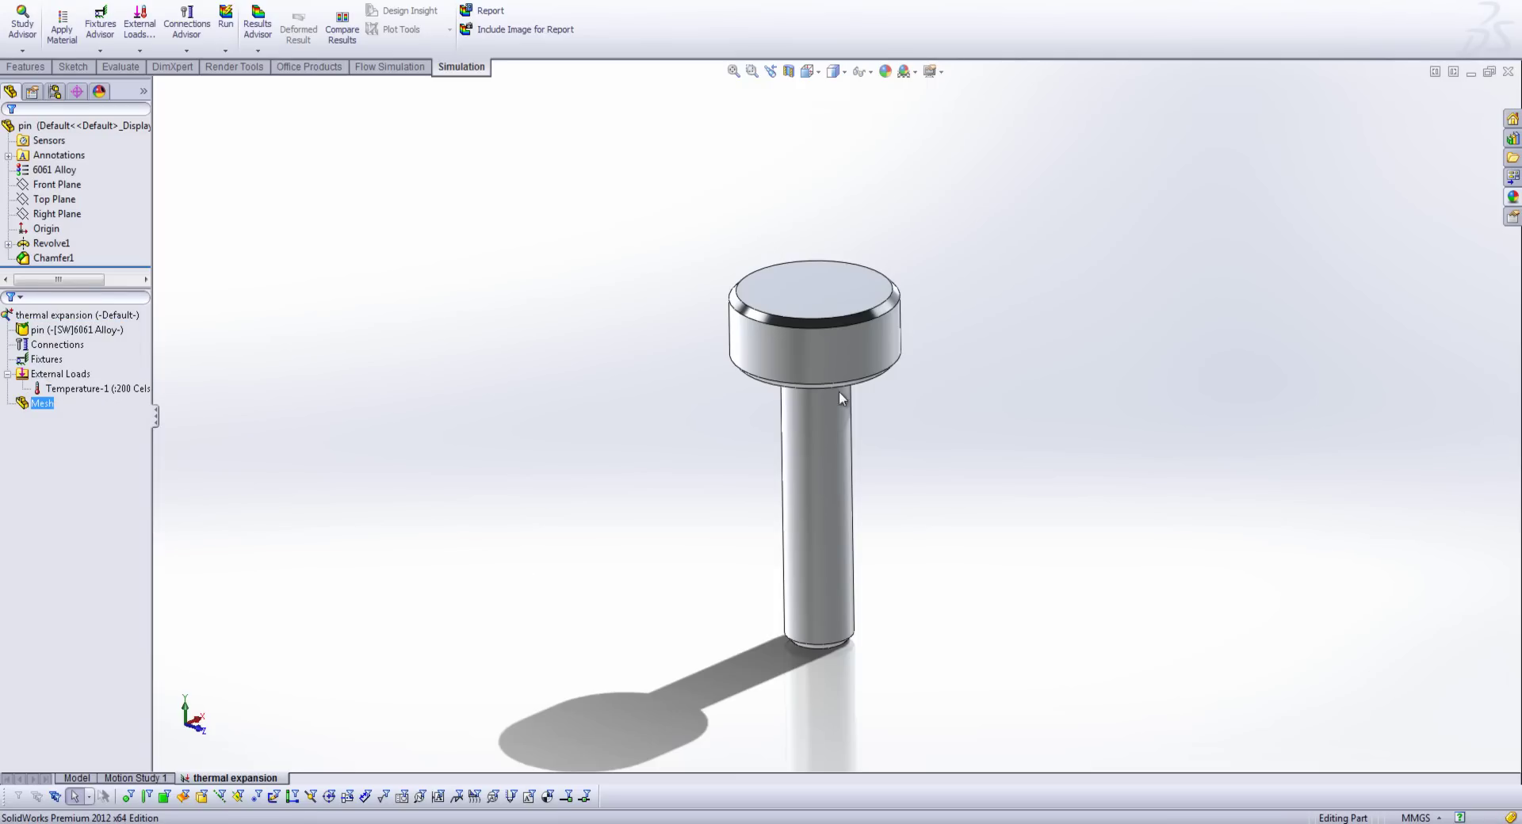
scroll(850, 298, "down", 3)
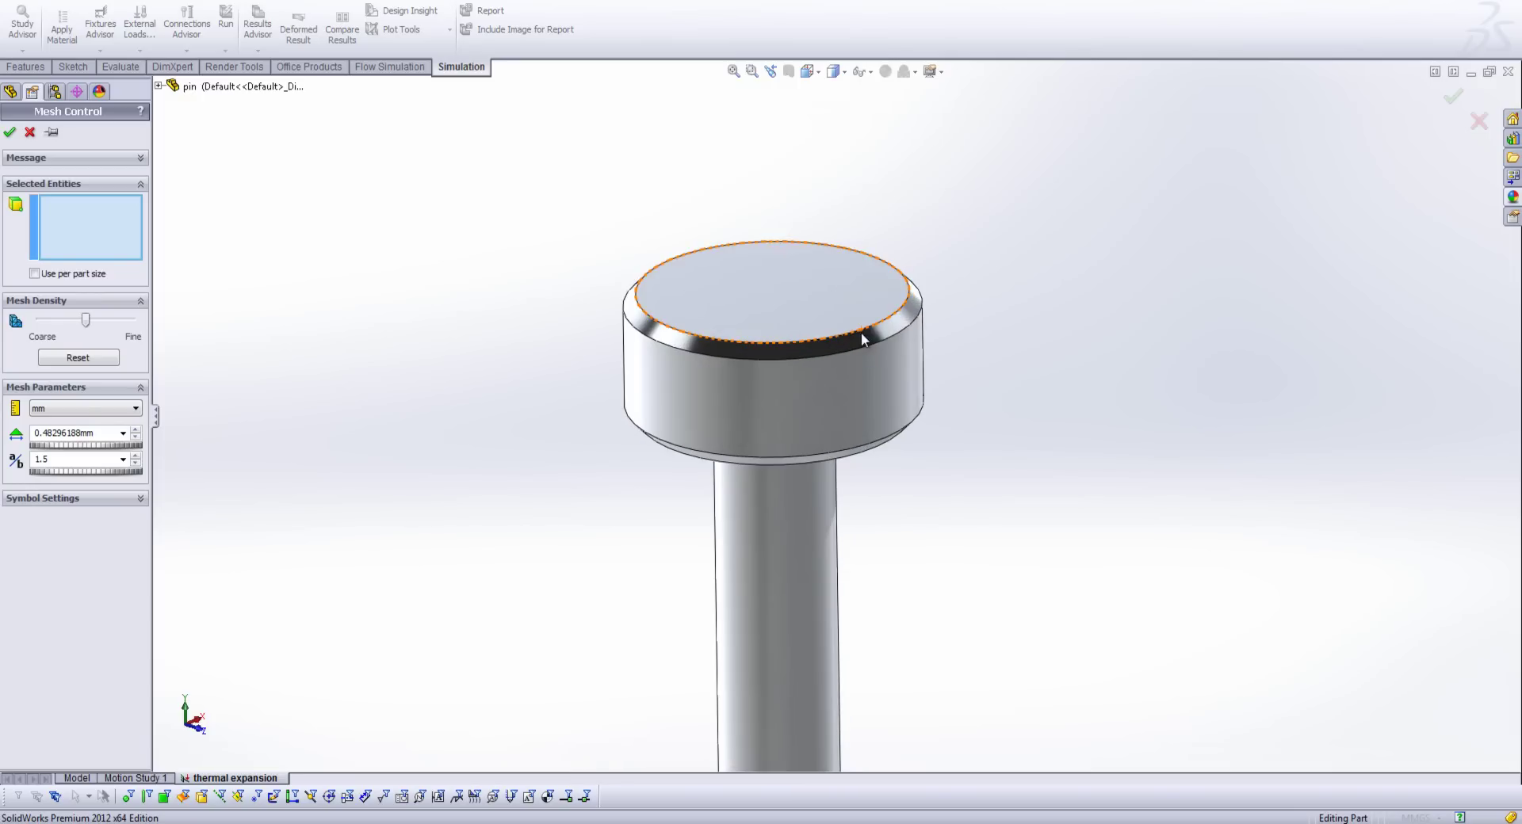
left_click(915, 355)
middle_click_drag(914, 350, 729, 177)
left_click(792, 459)
left_click(799, 487)
left_click(738, 612)
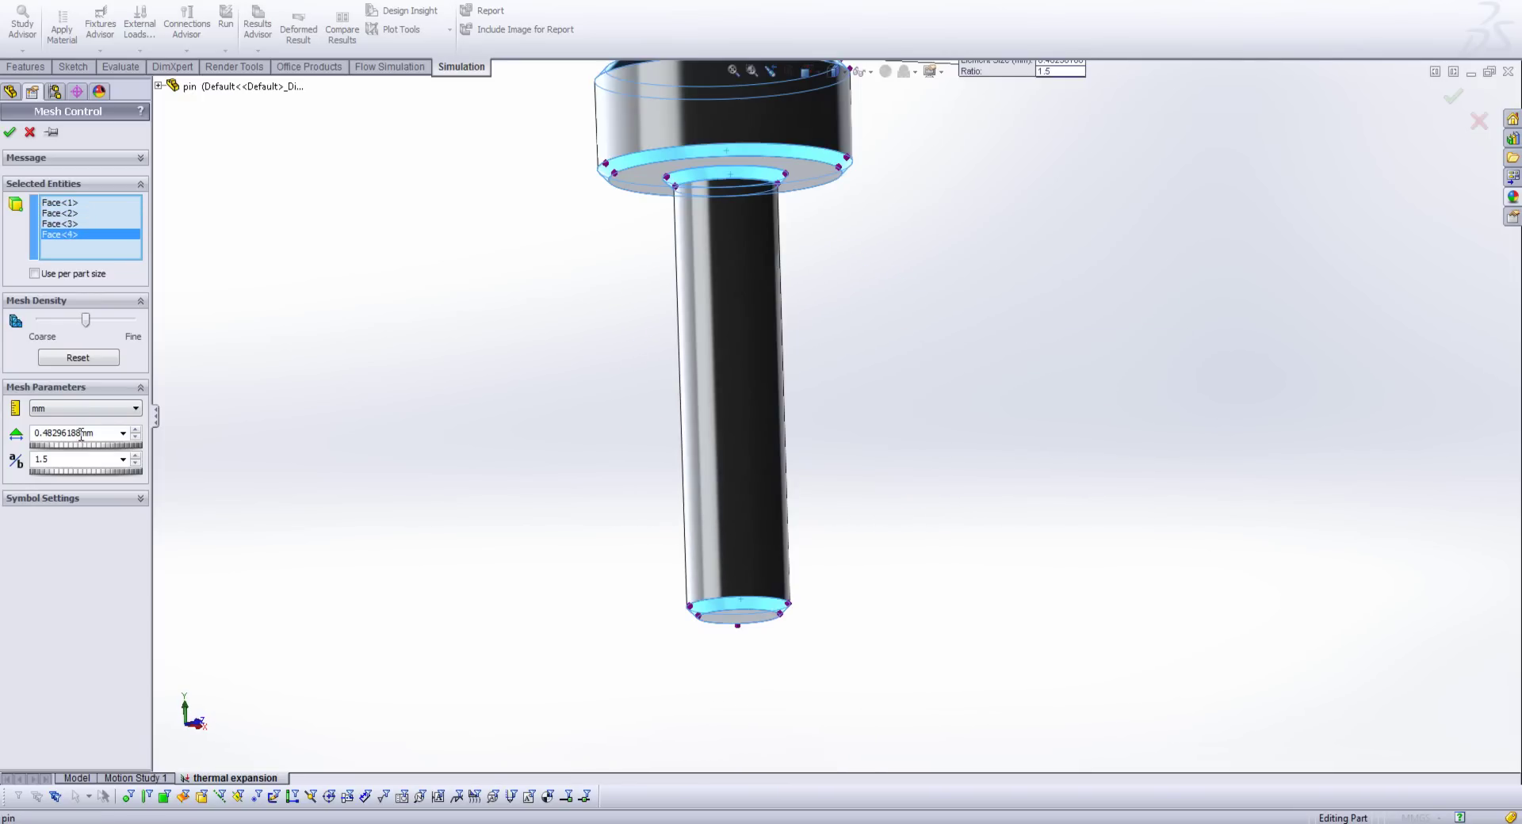
left_click(76, 432)
type("0.25")
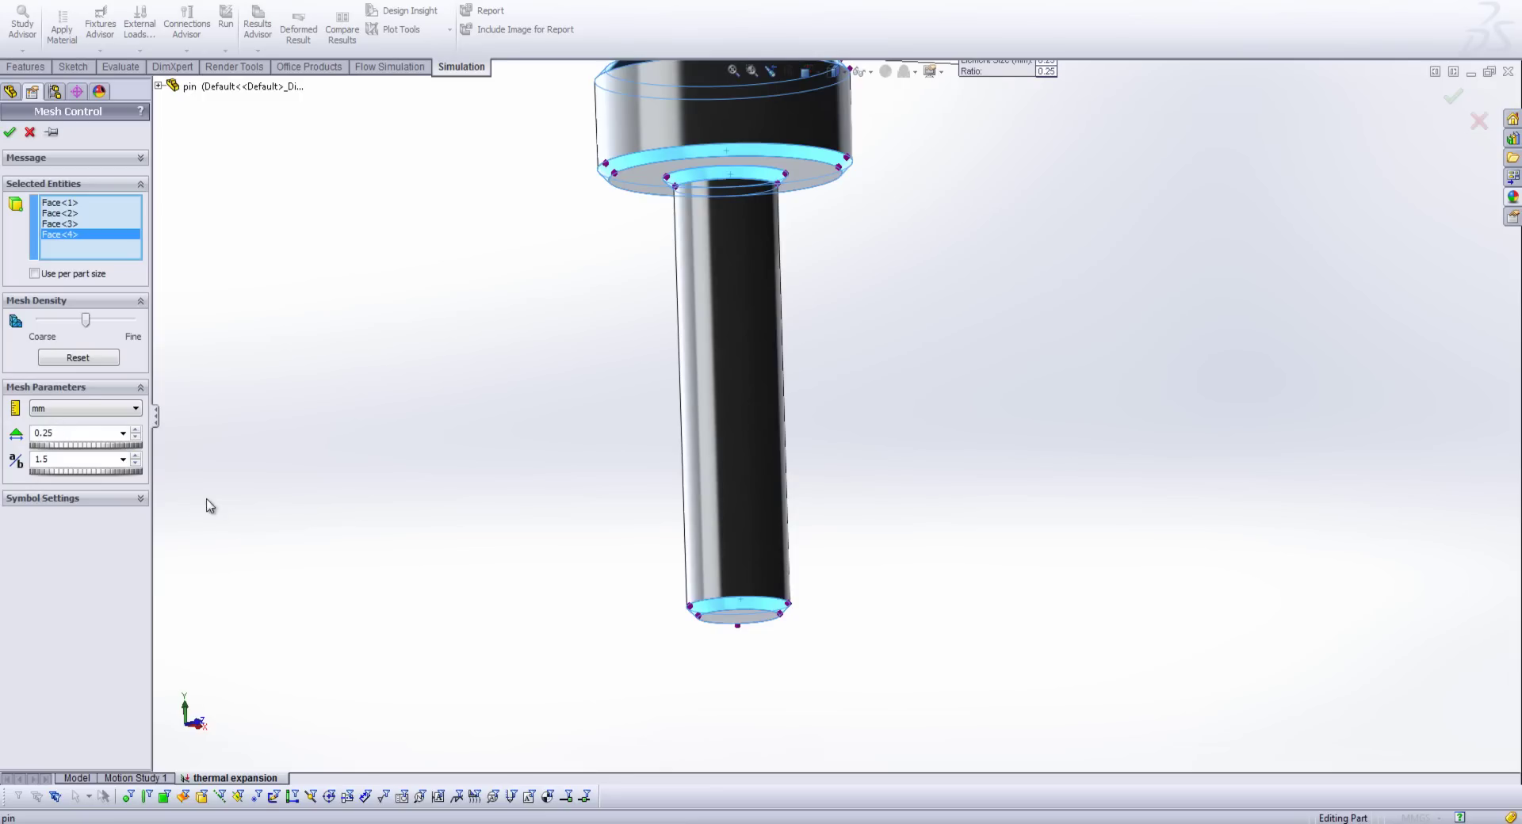
key("Tab")
left_click(10, 133)
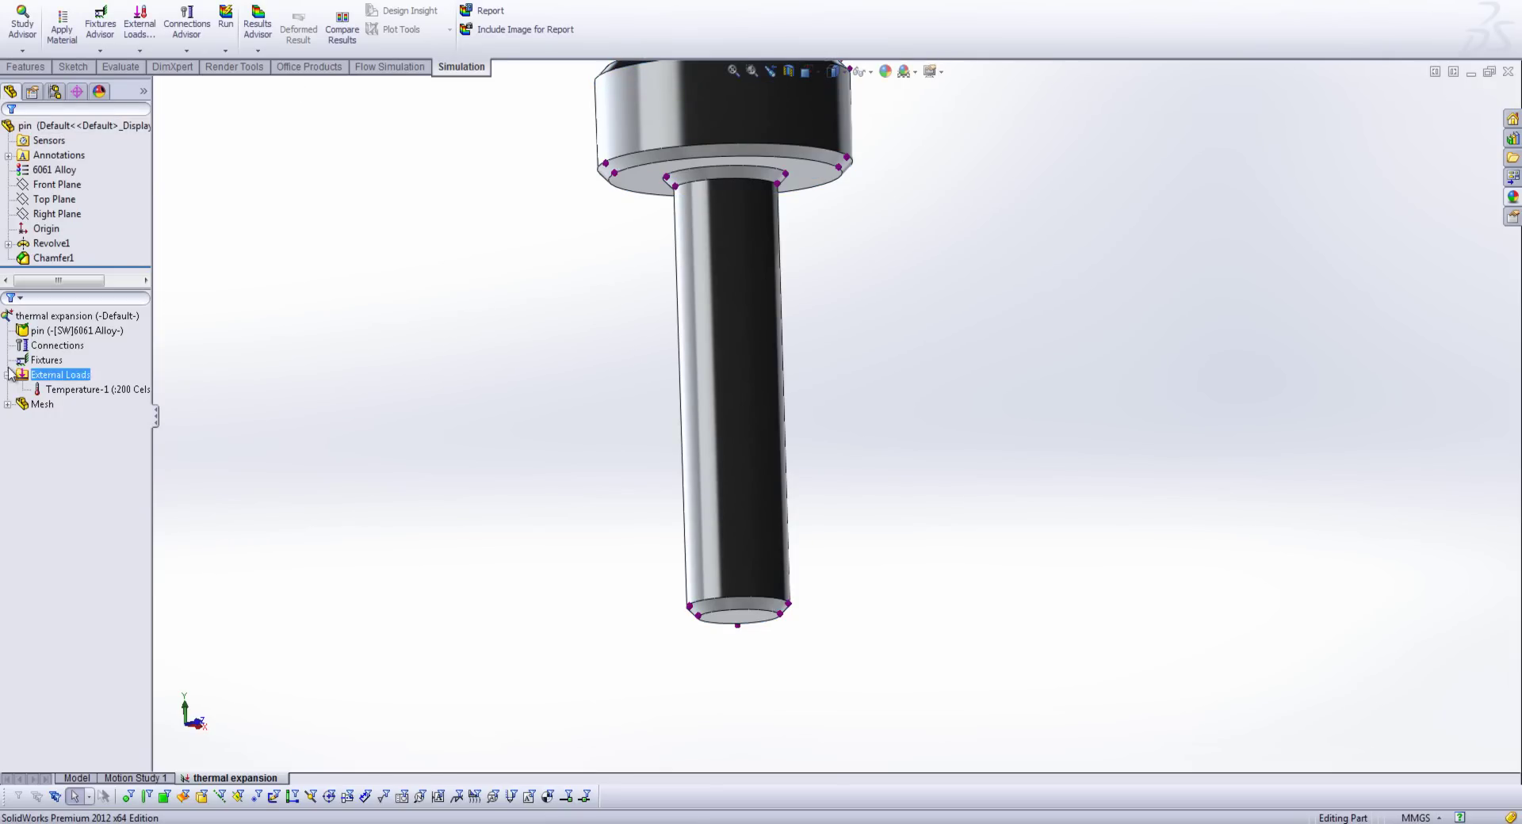
Step: Set up a standard mesh with 0.5 mm element size and 0.1 mm tolerance
right_click(22, 406)
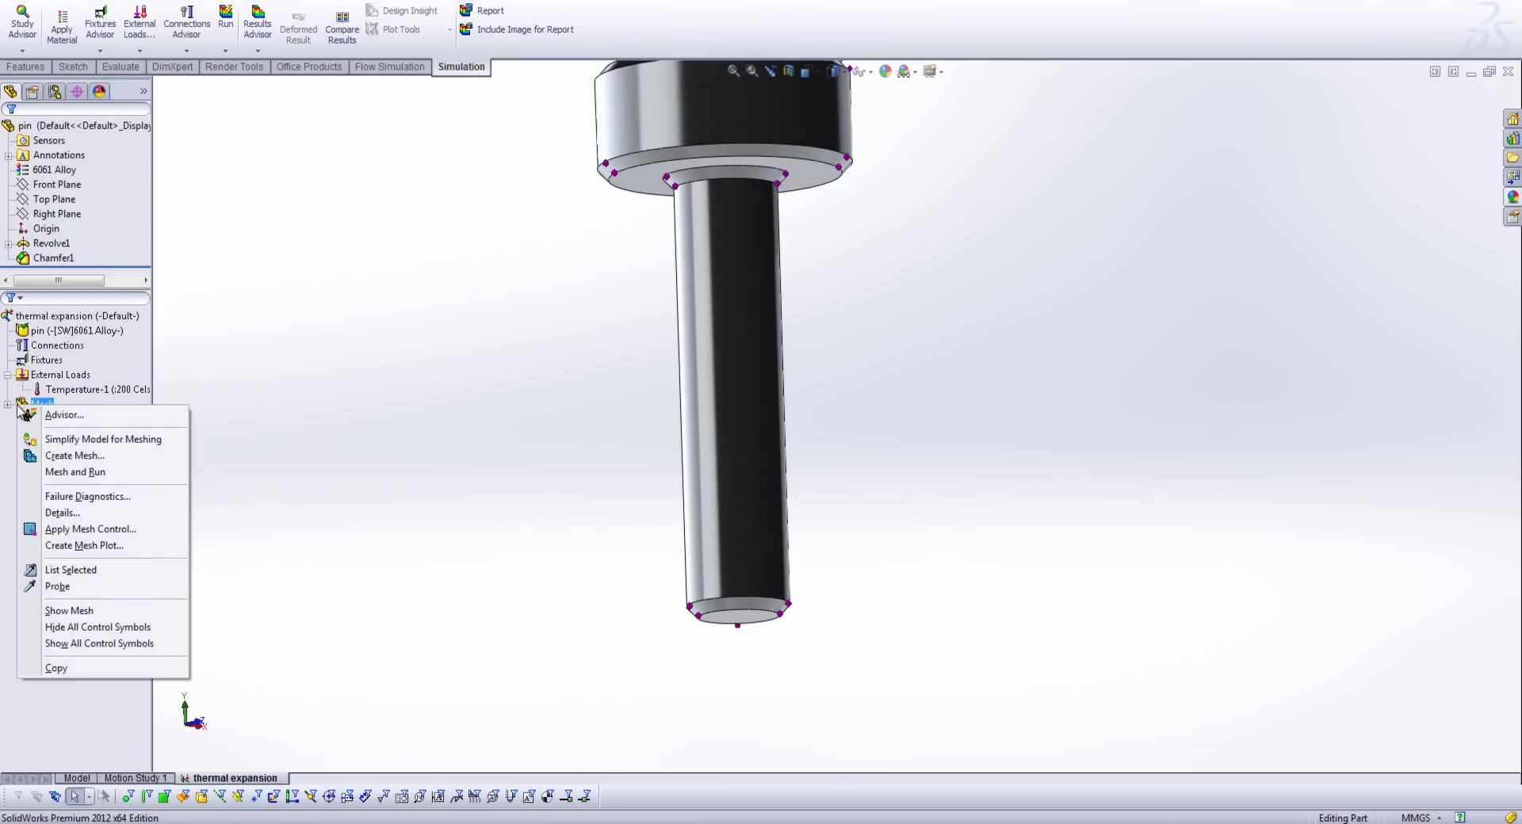
left_click(53, 458)
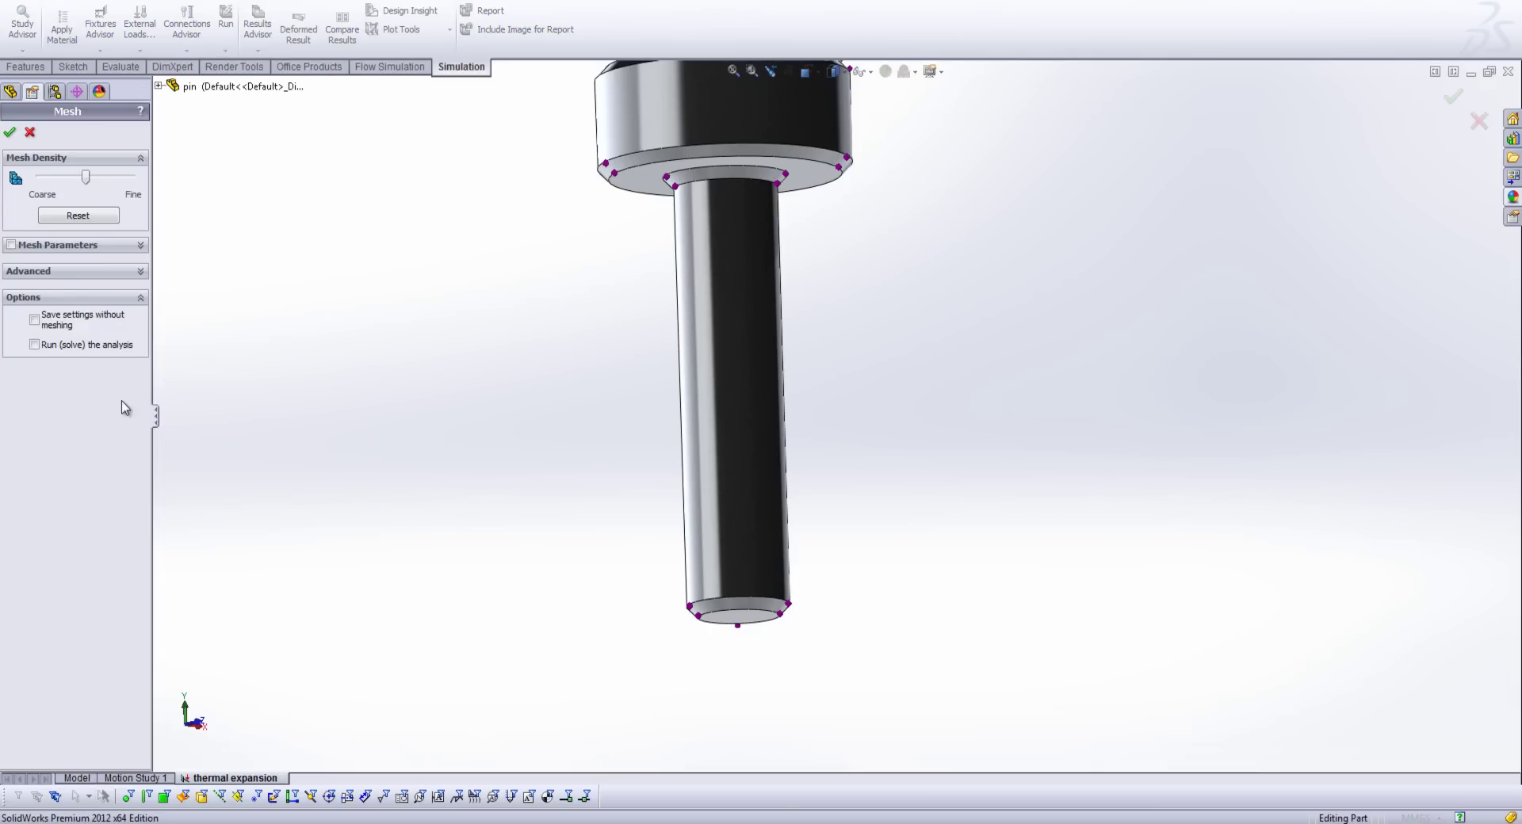
left_click(20, 246)
left_click(35, 262)
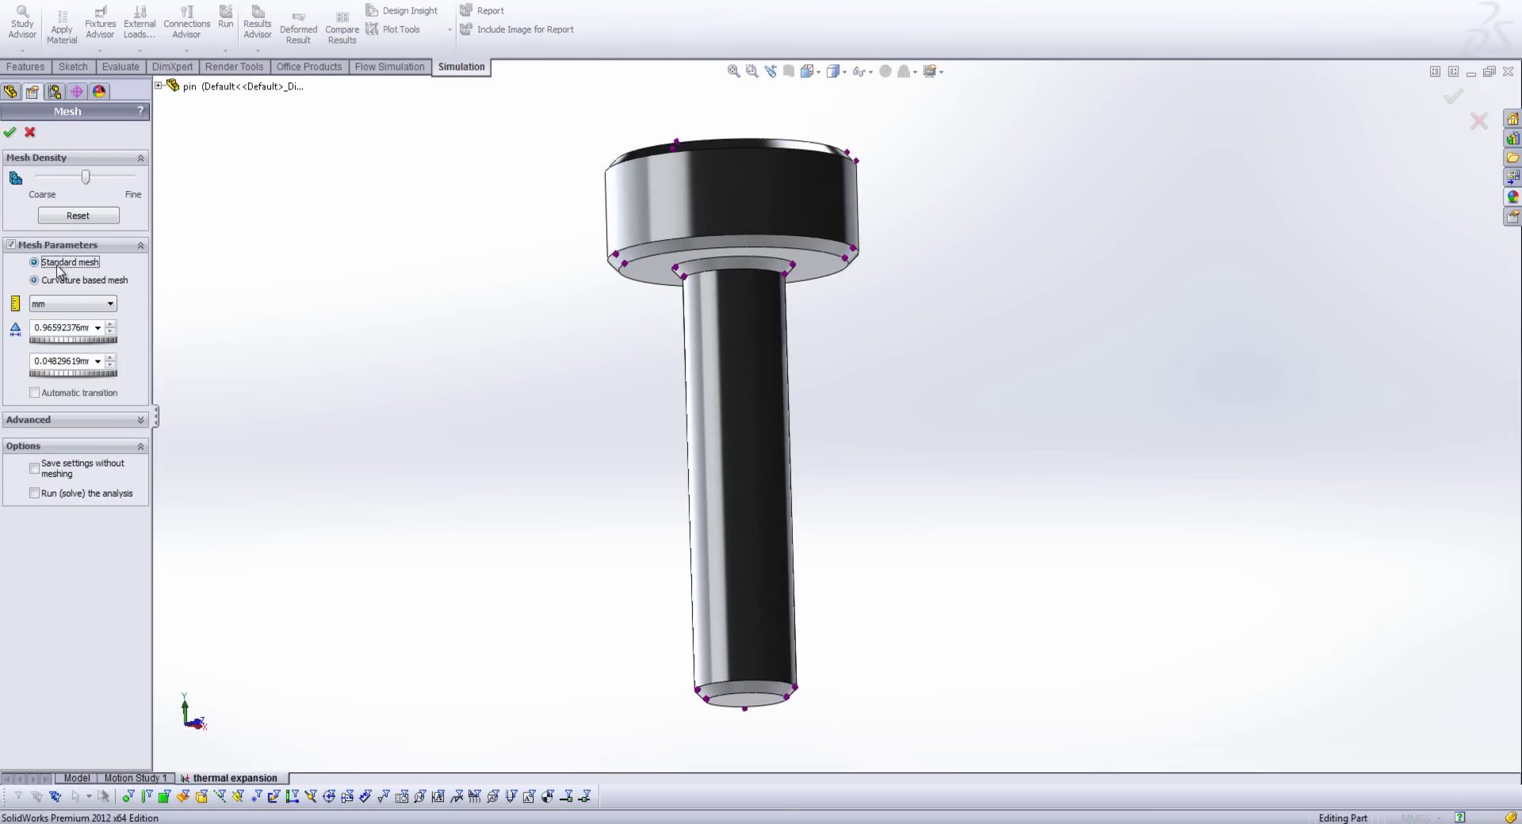
double_click(49, 328)
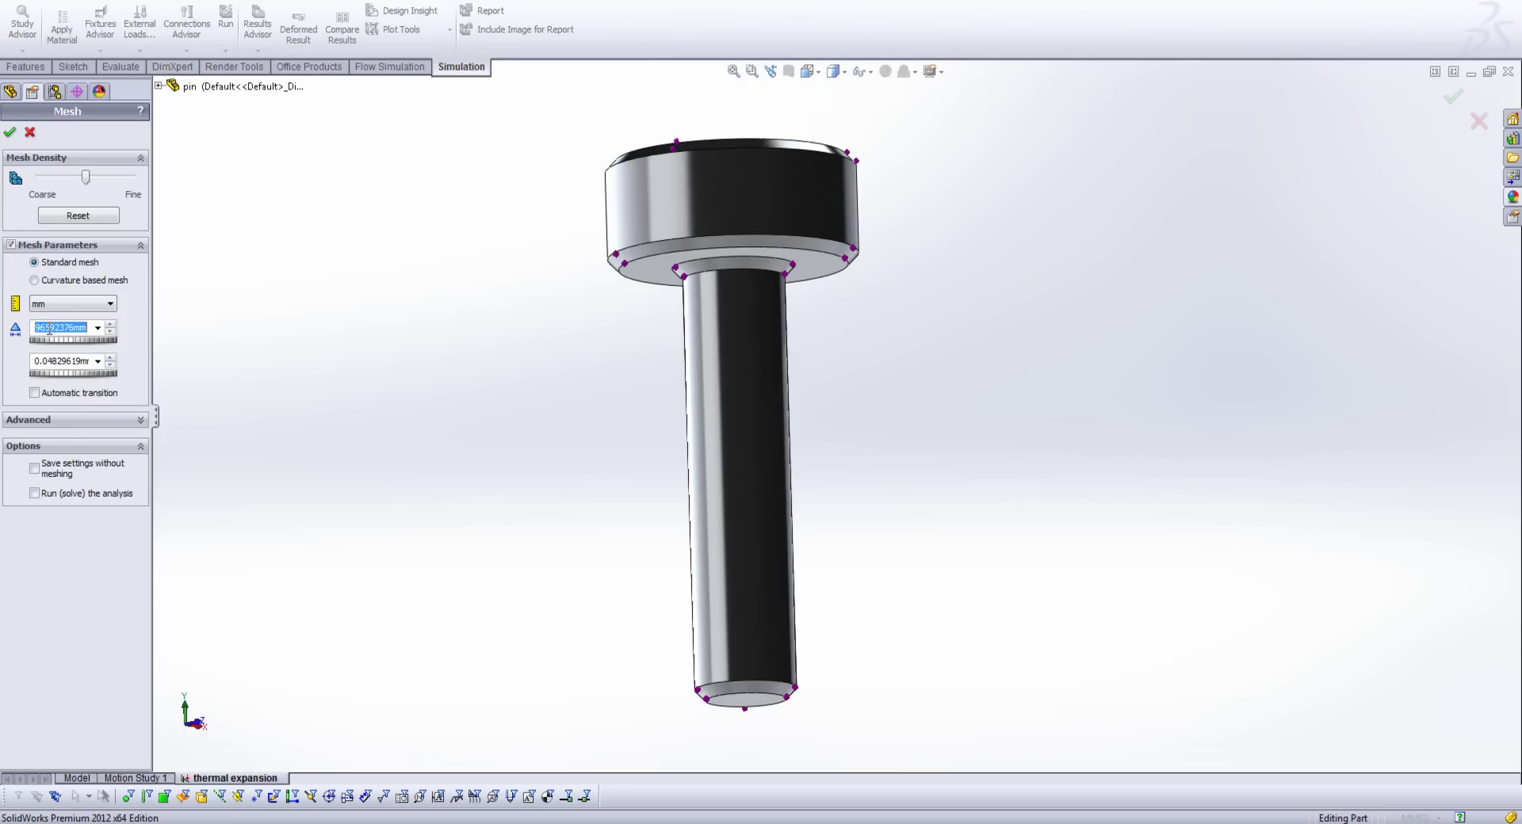
type("0.5")
double_click(63, 362)
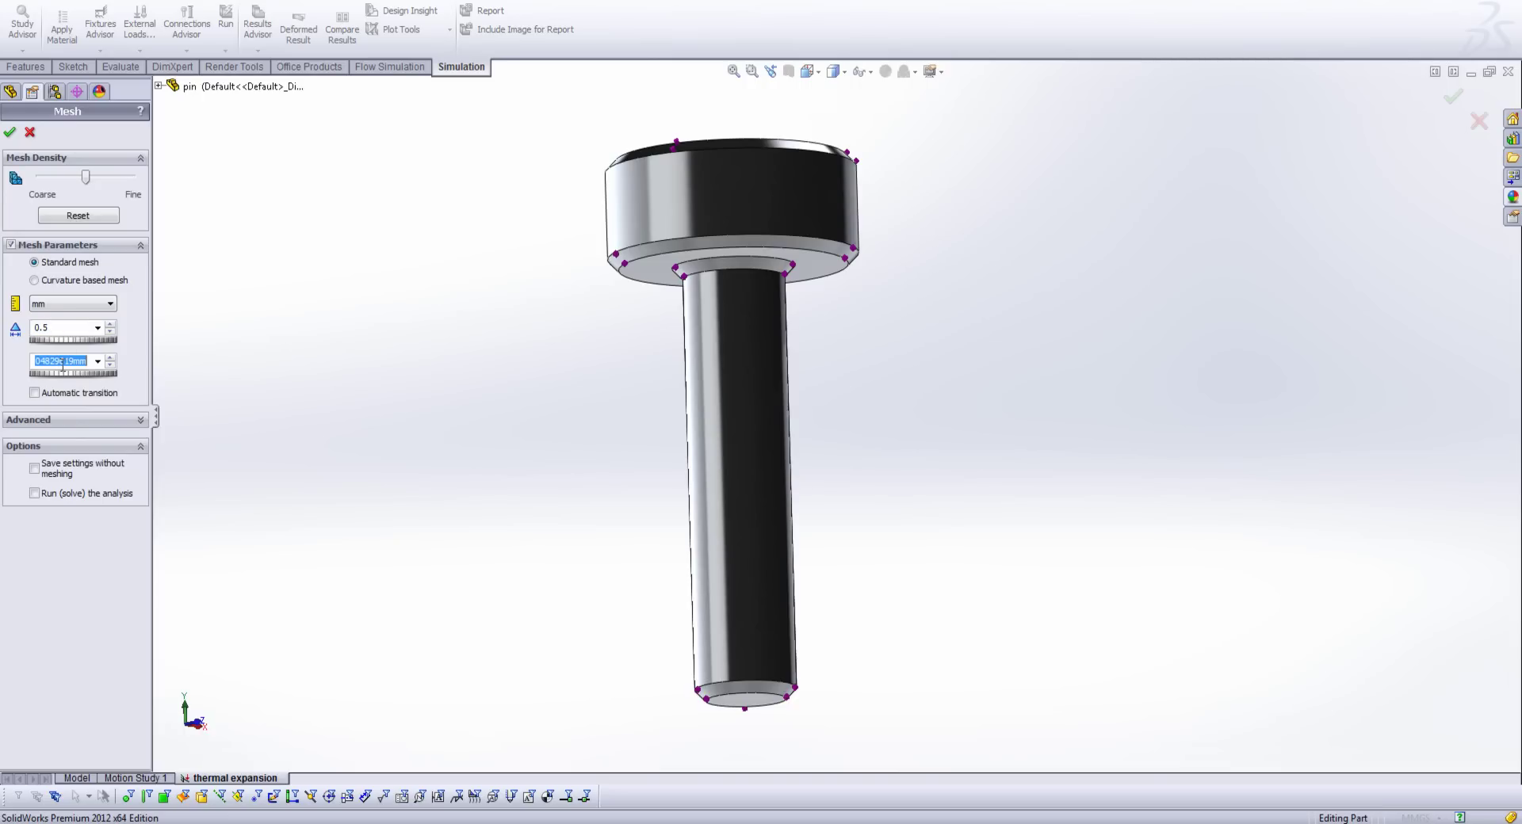
type("0.1")
Step: Generate the mesh, inspect it, and run the study for a displacement plot up to 8.899e-02 mm
left_click(9, 135)
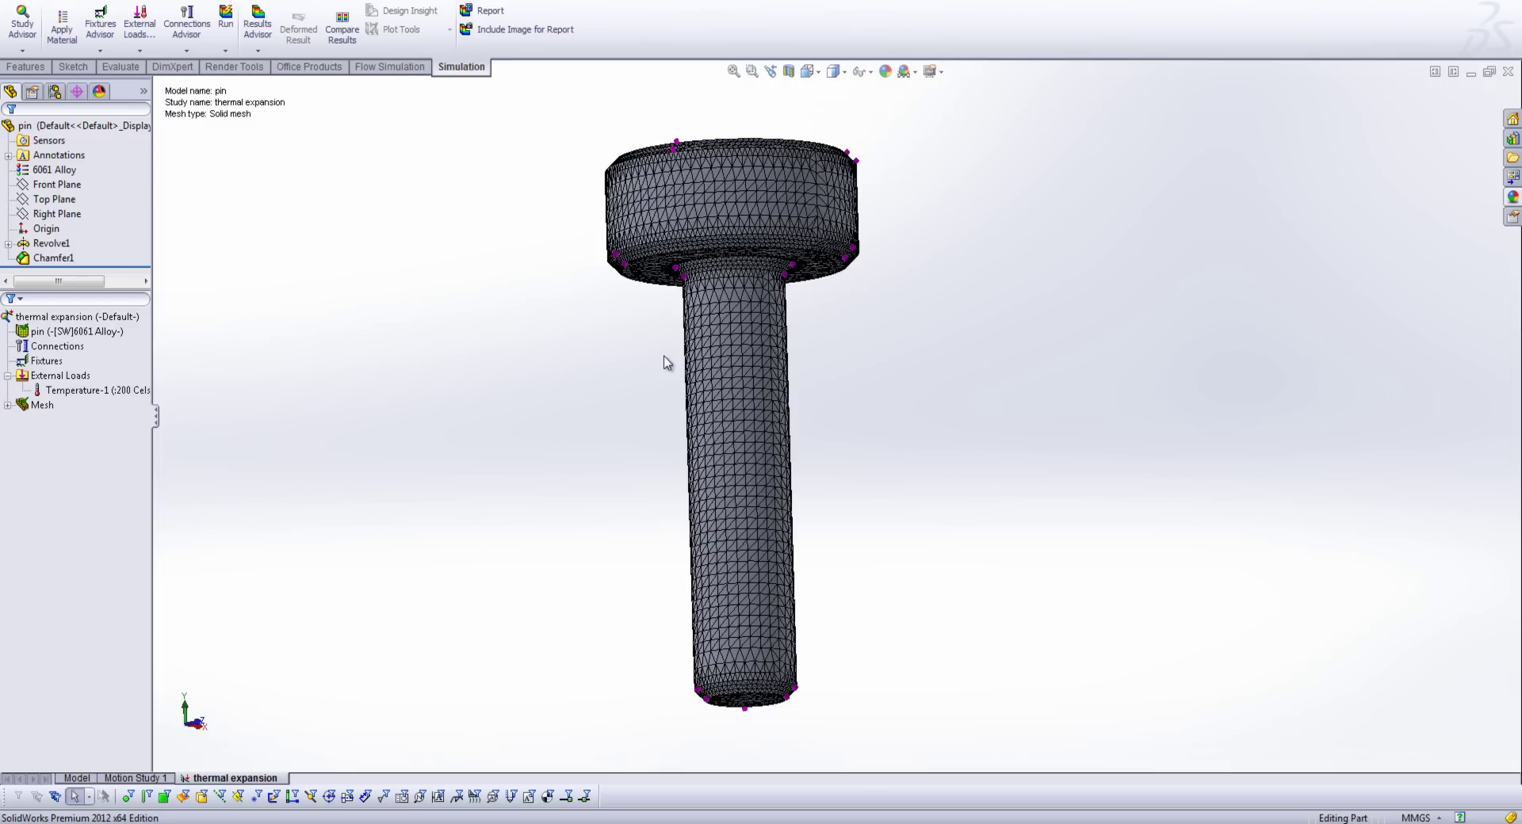
middle_click_drag(664, 363, 777, 284)
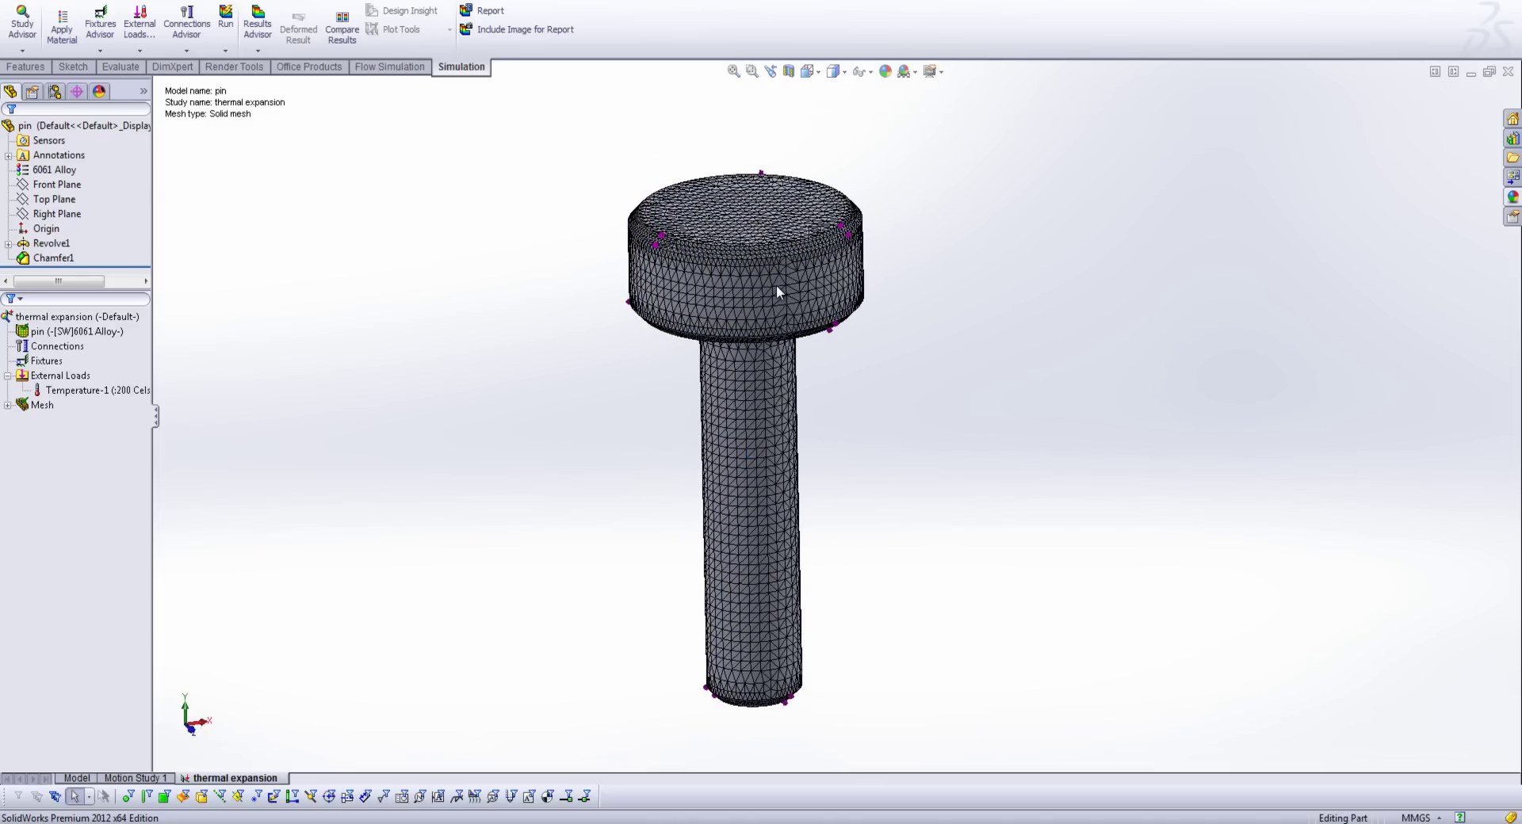
left_click(230, 23)
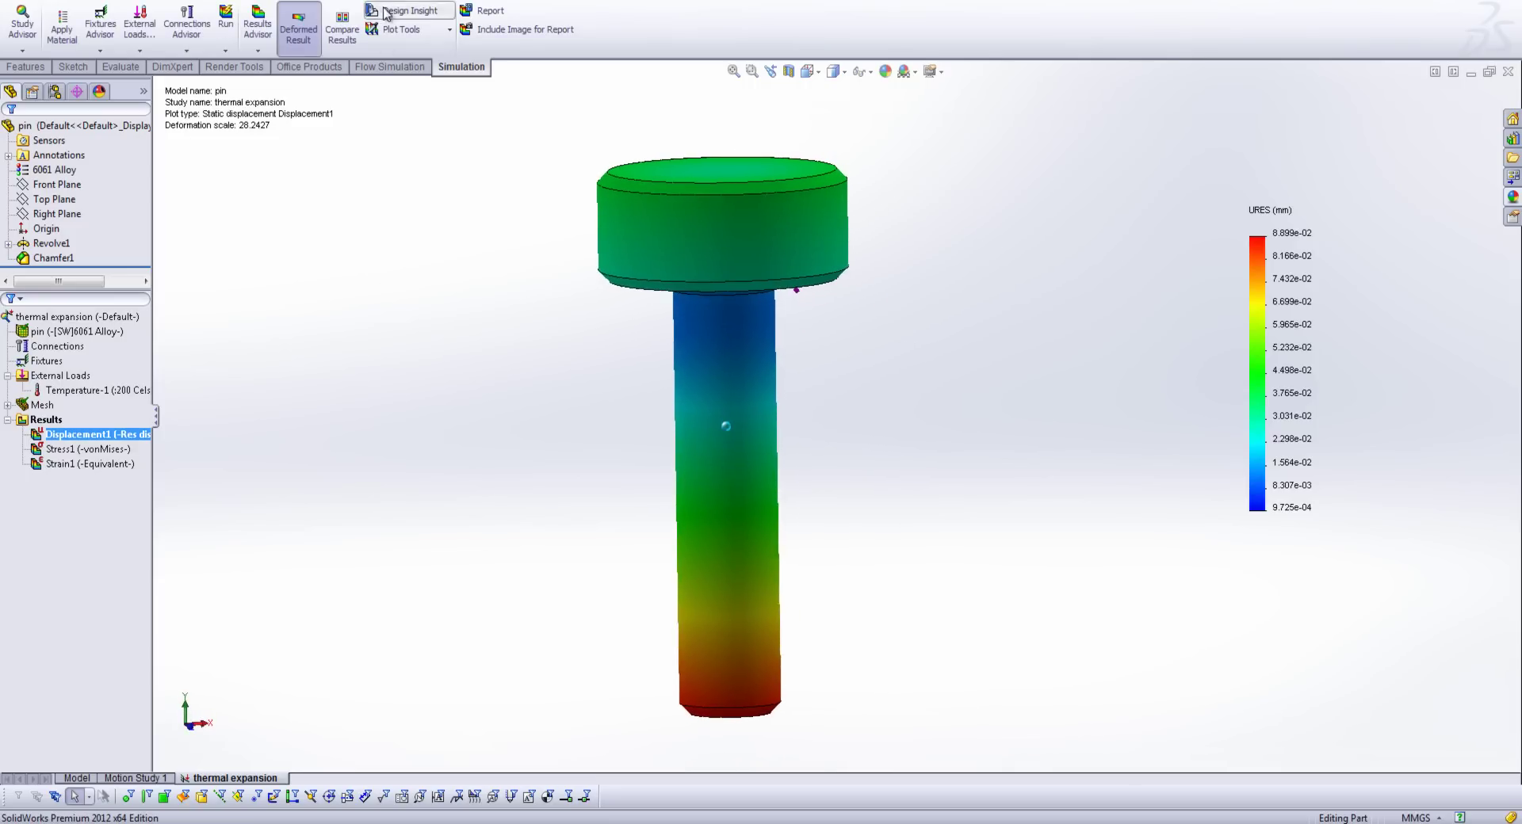
left_click(298, 27)
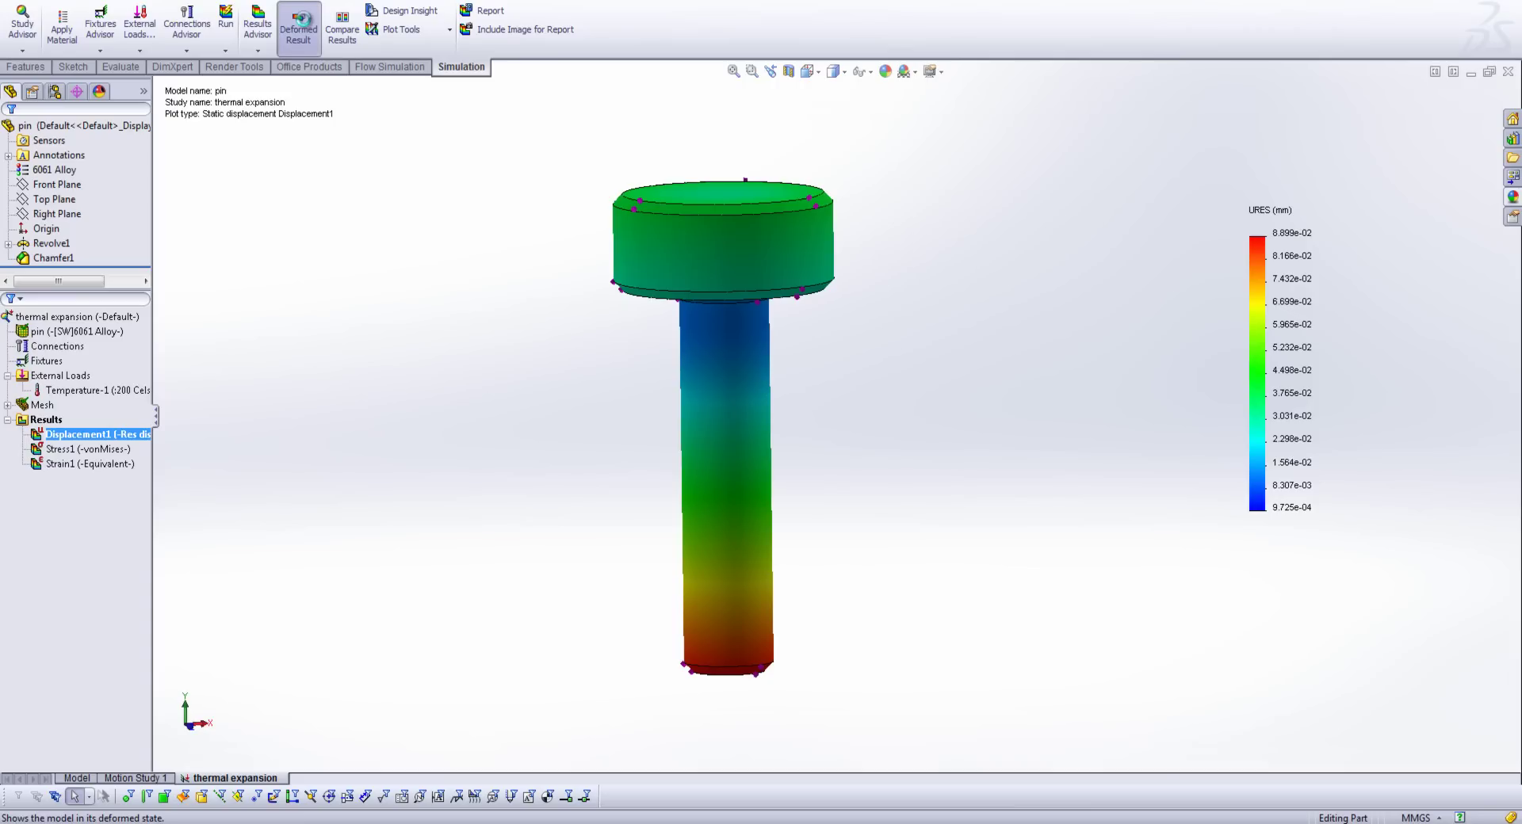
left_click(298, 27)
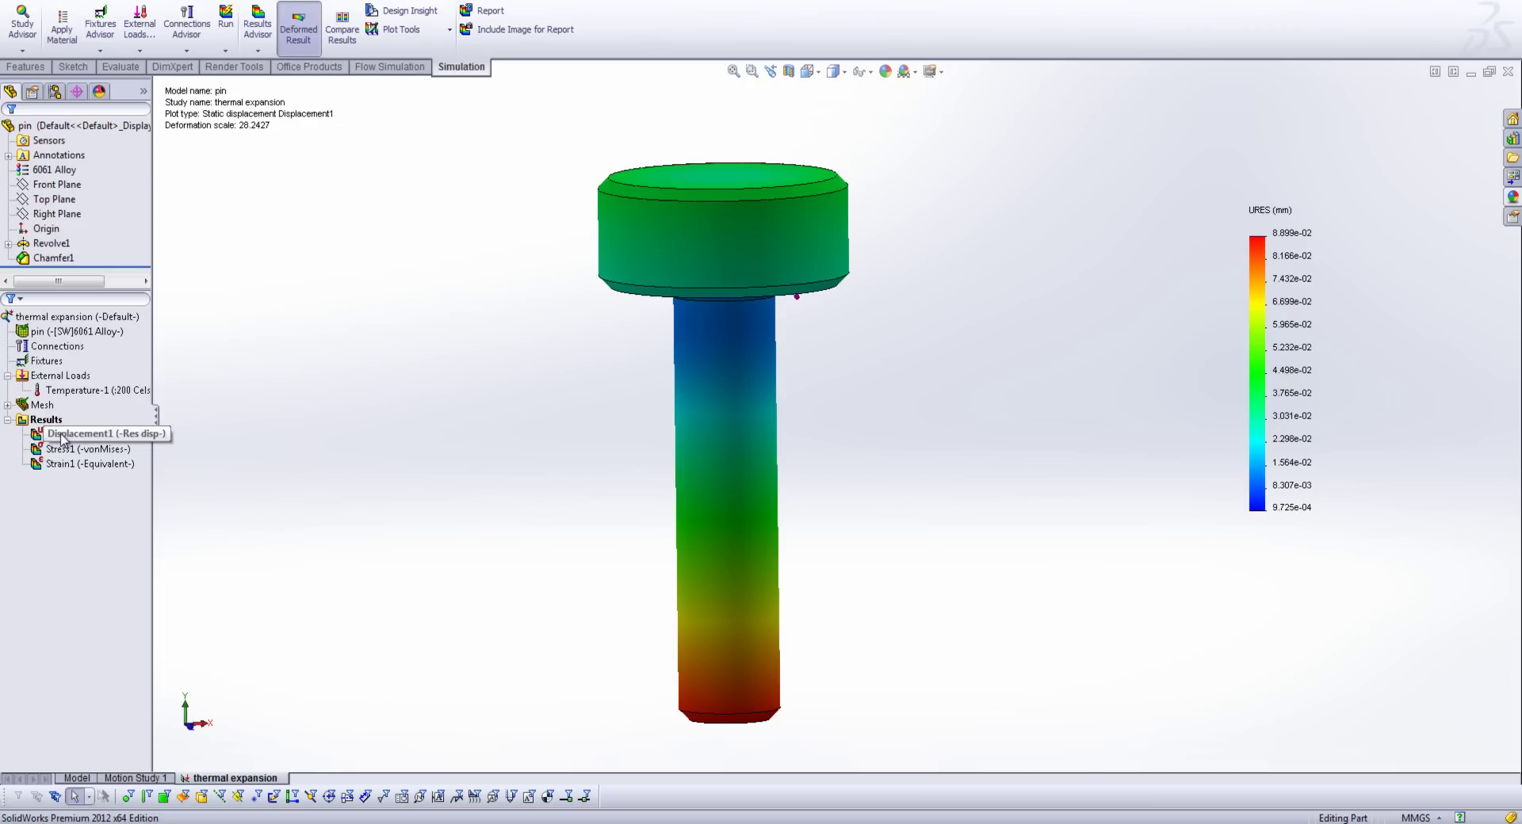
Step: Switch the Displacement1 plot's deformed shape to true scale, a deformation scale of 1
right_click(63, 438)
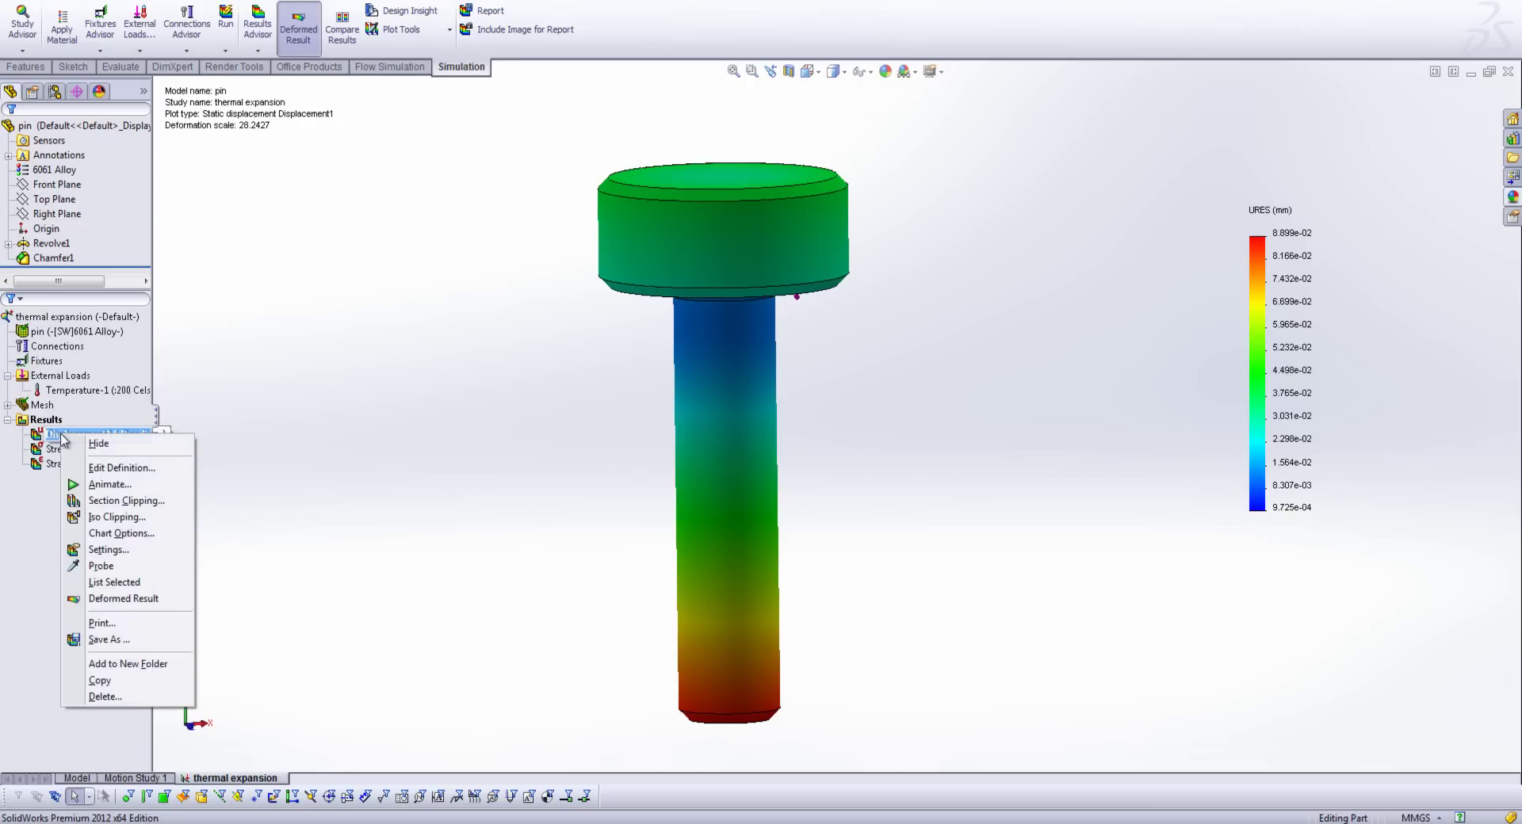
left_click(91, 483)
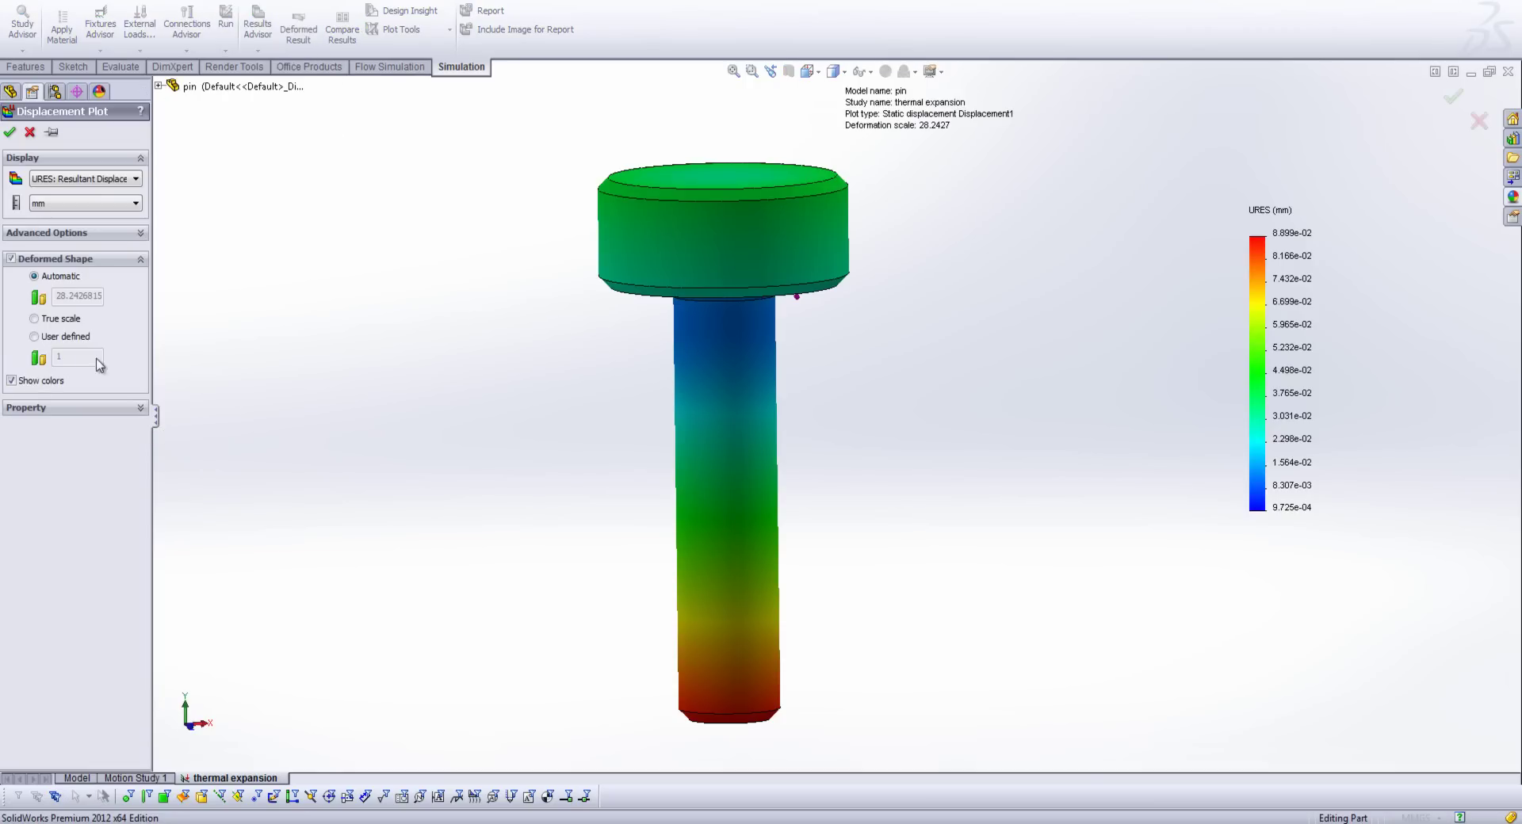
left_click(64, 320)
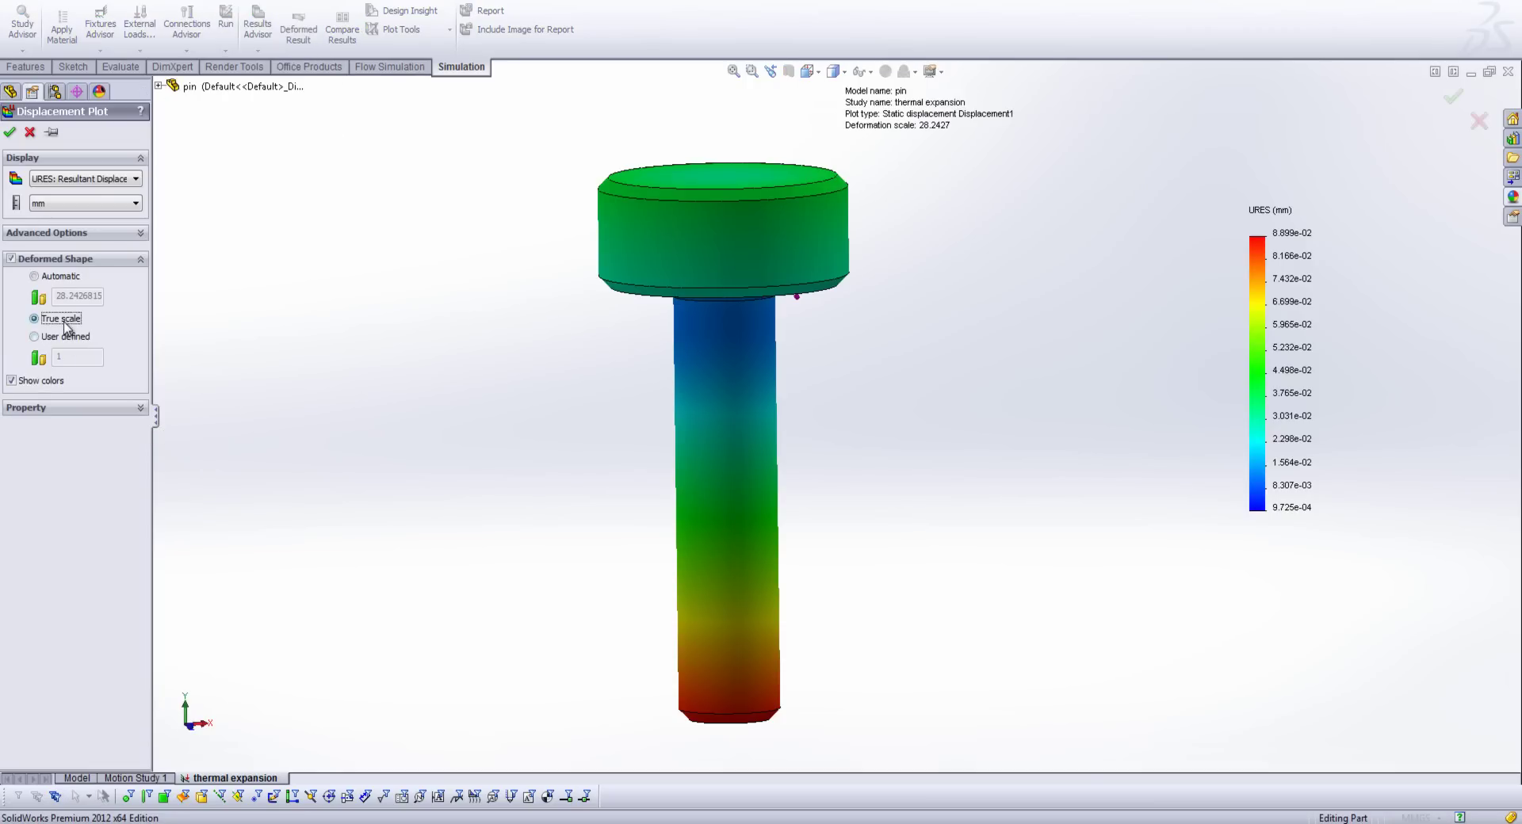
left_click(10, 133)
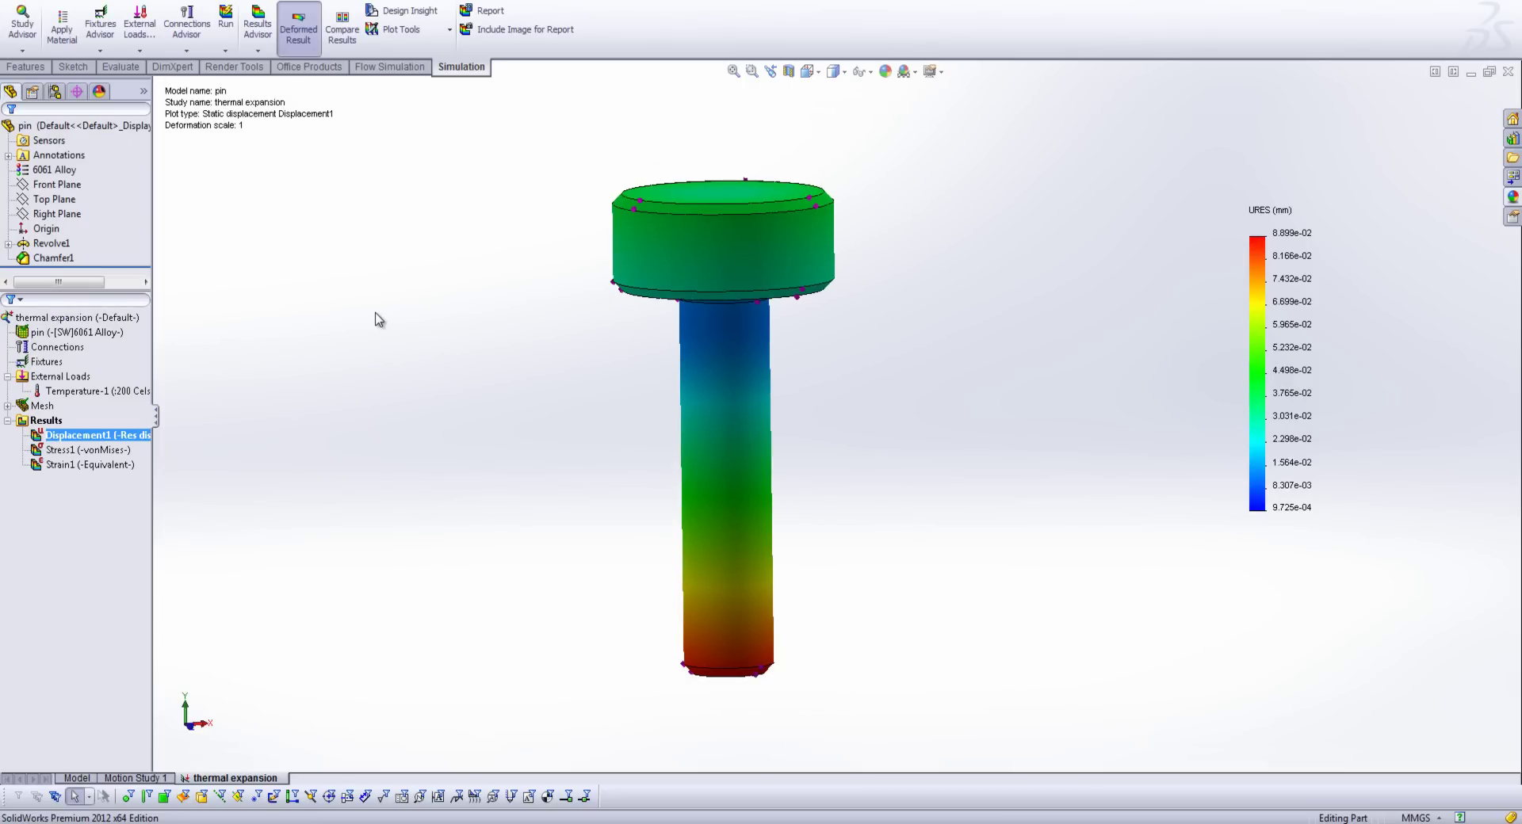
left_click(296, 27)
Step: Save the deformed body as a part named 'deformed', then switch to the Full Assy window
right_click(39, 423)
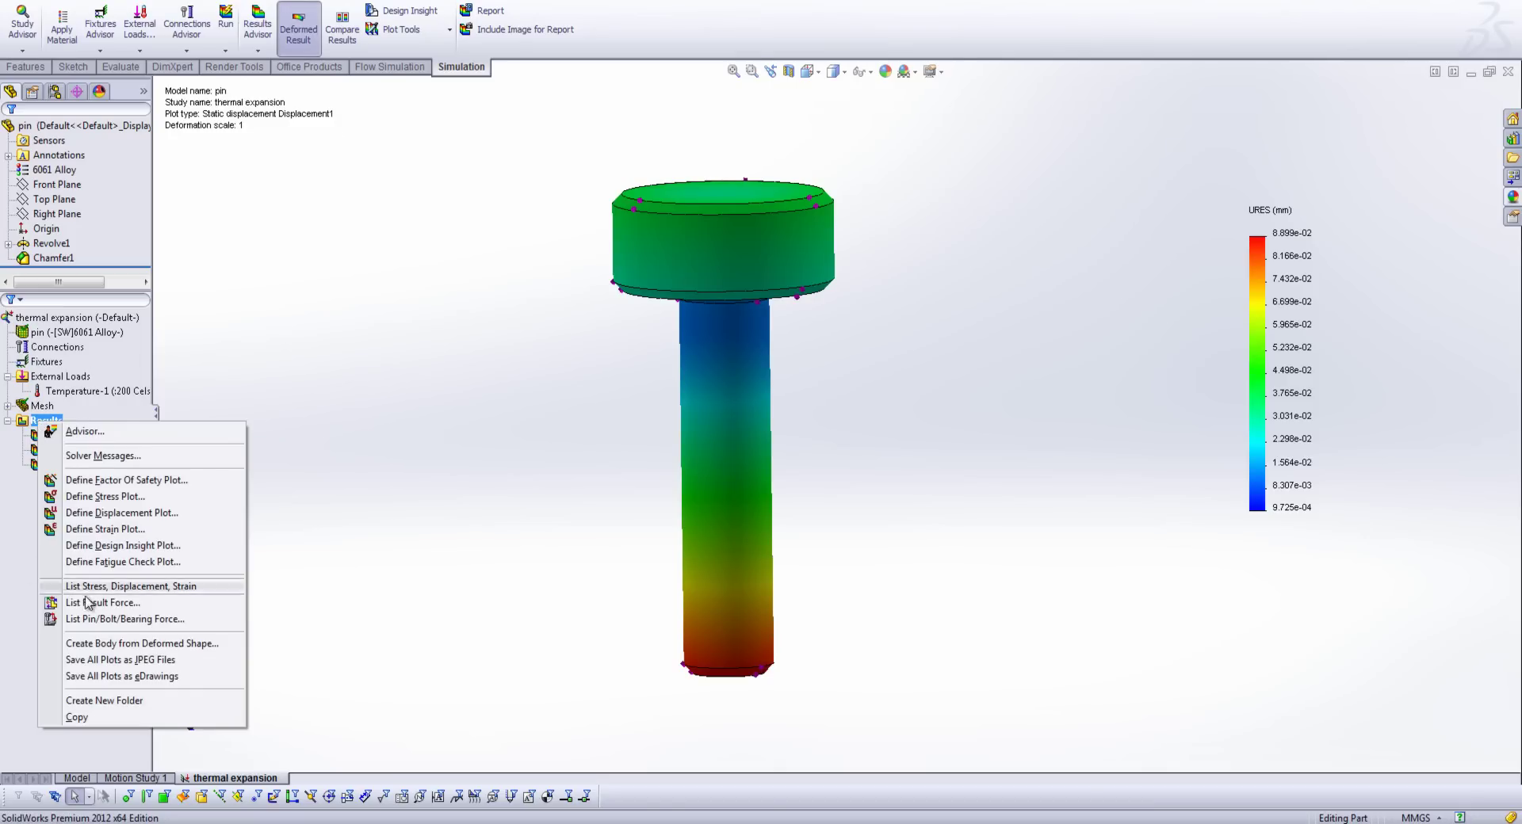
left_click(316, 626)
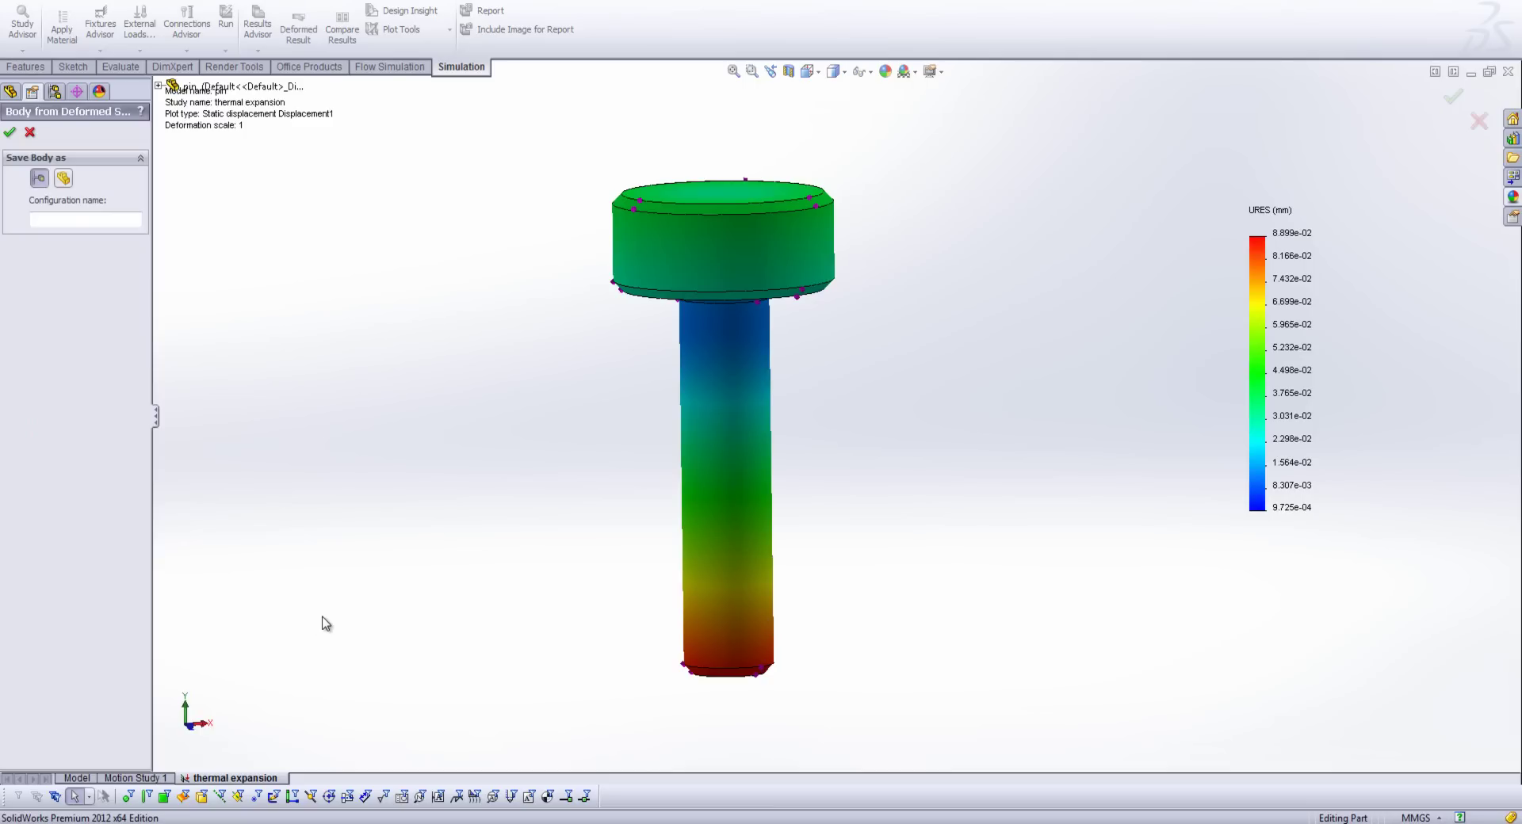
left_click(63, 178)
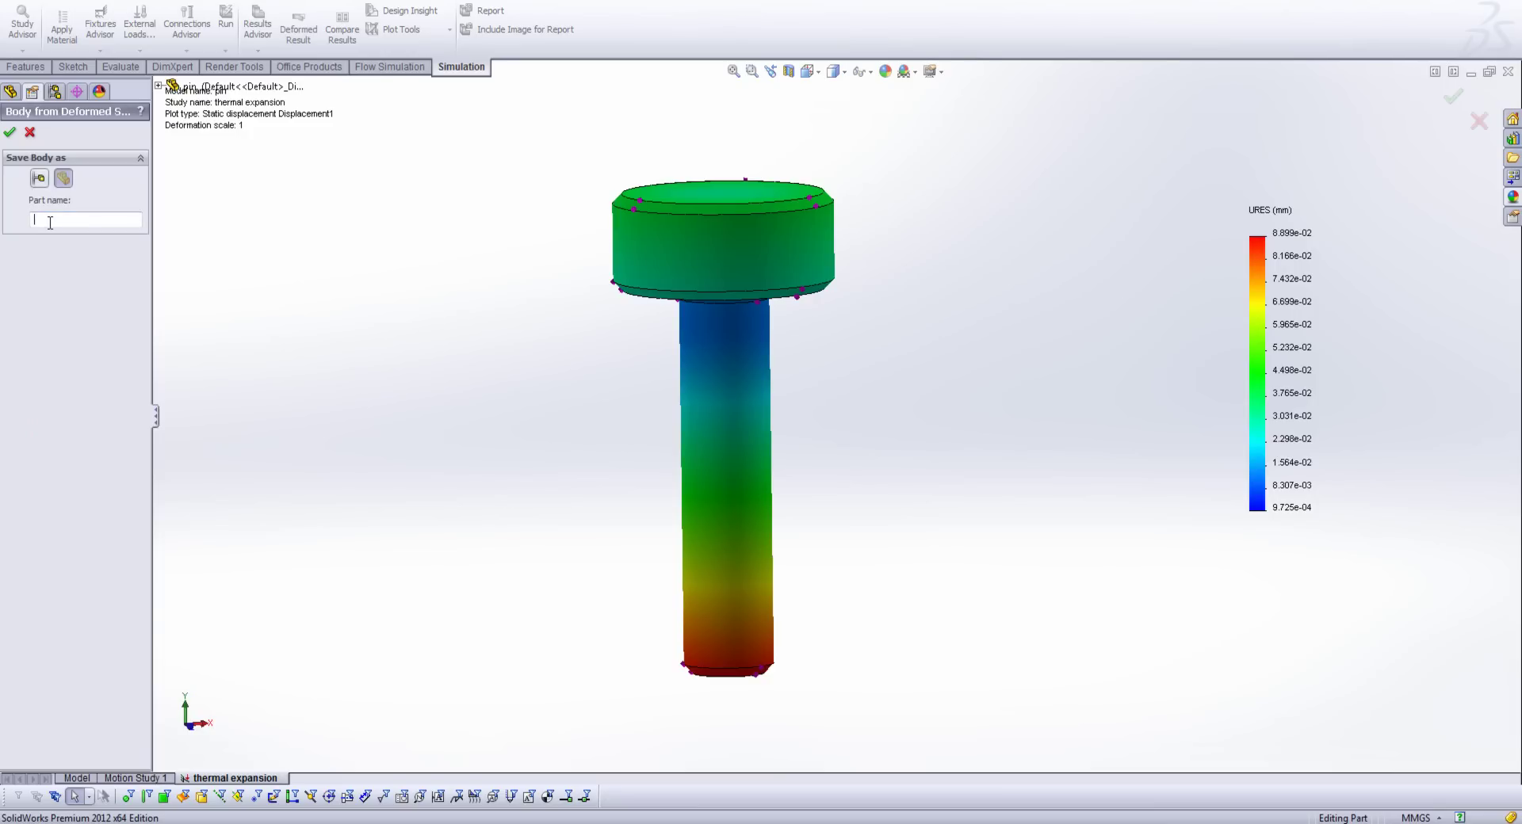
type("deformed")
left_click(9, 132)
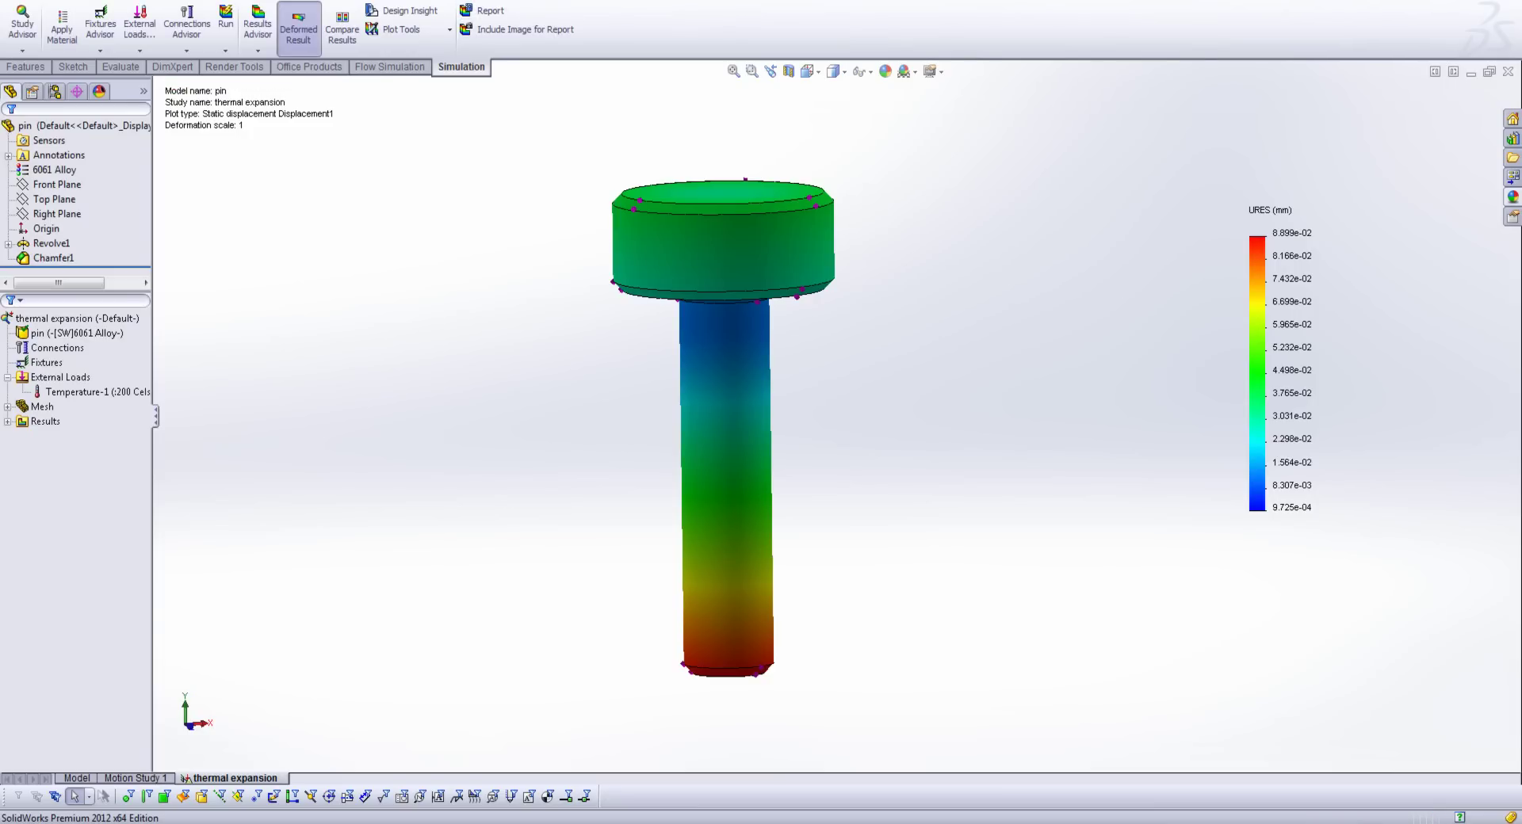
left_click(515, 0)
left_click(555, 128)
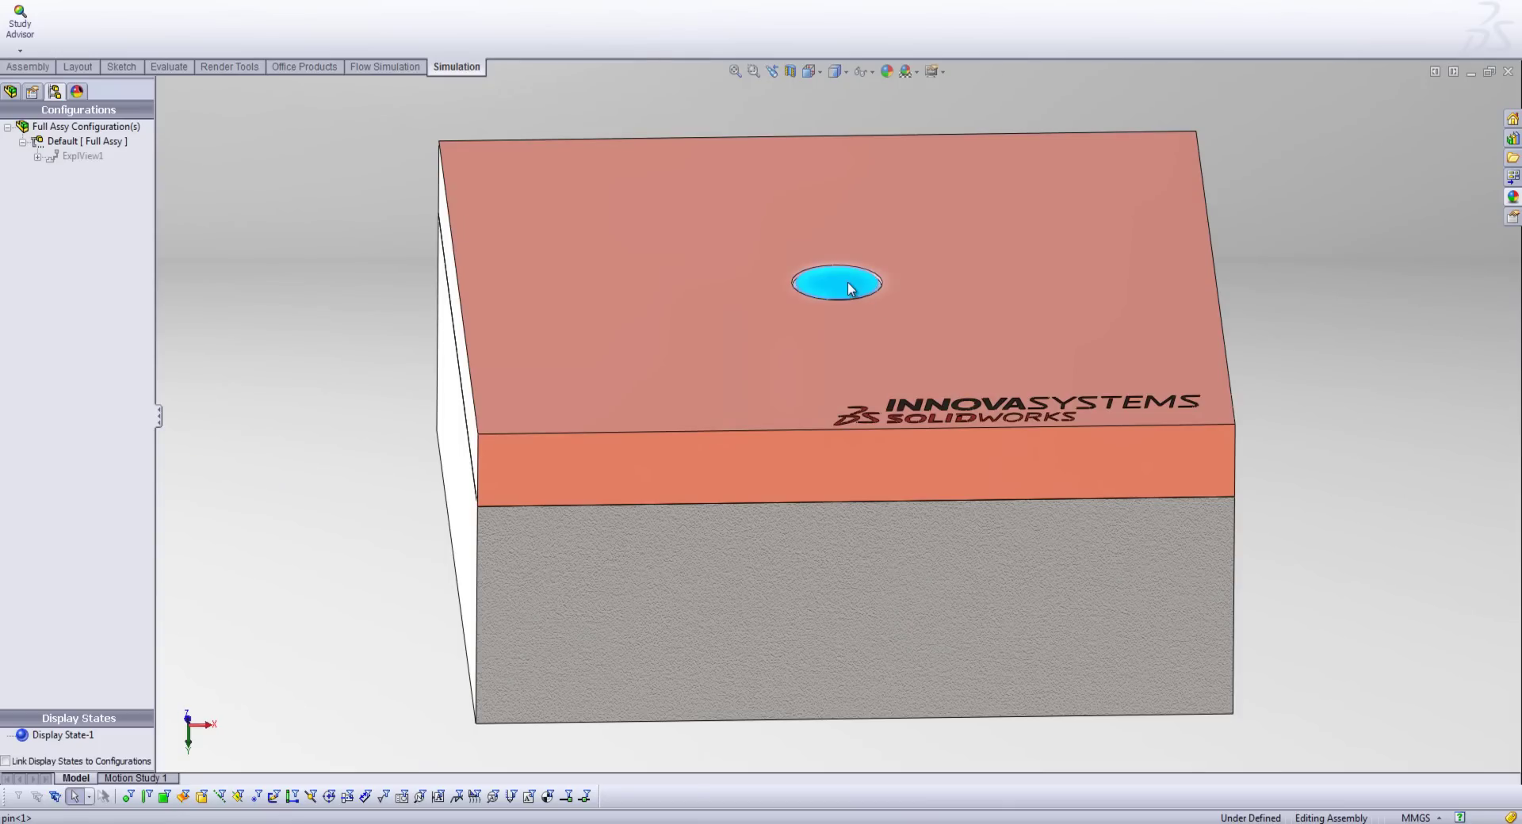
Step: Hide pin<1> and browse to insert deformed.sldprt into the assembly
left_click(850, 288)
left_click(972, 193)
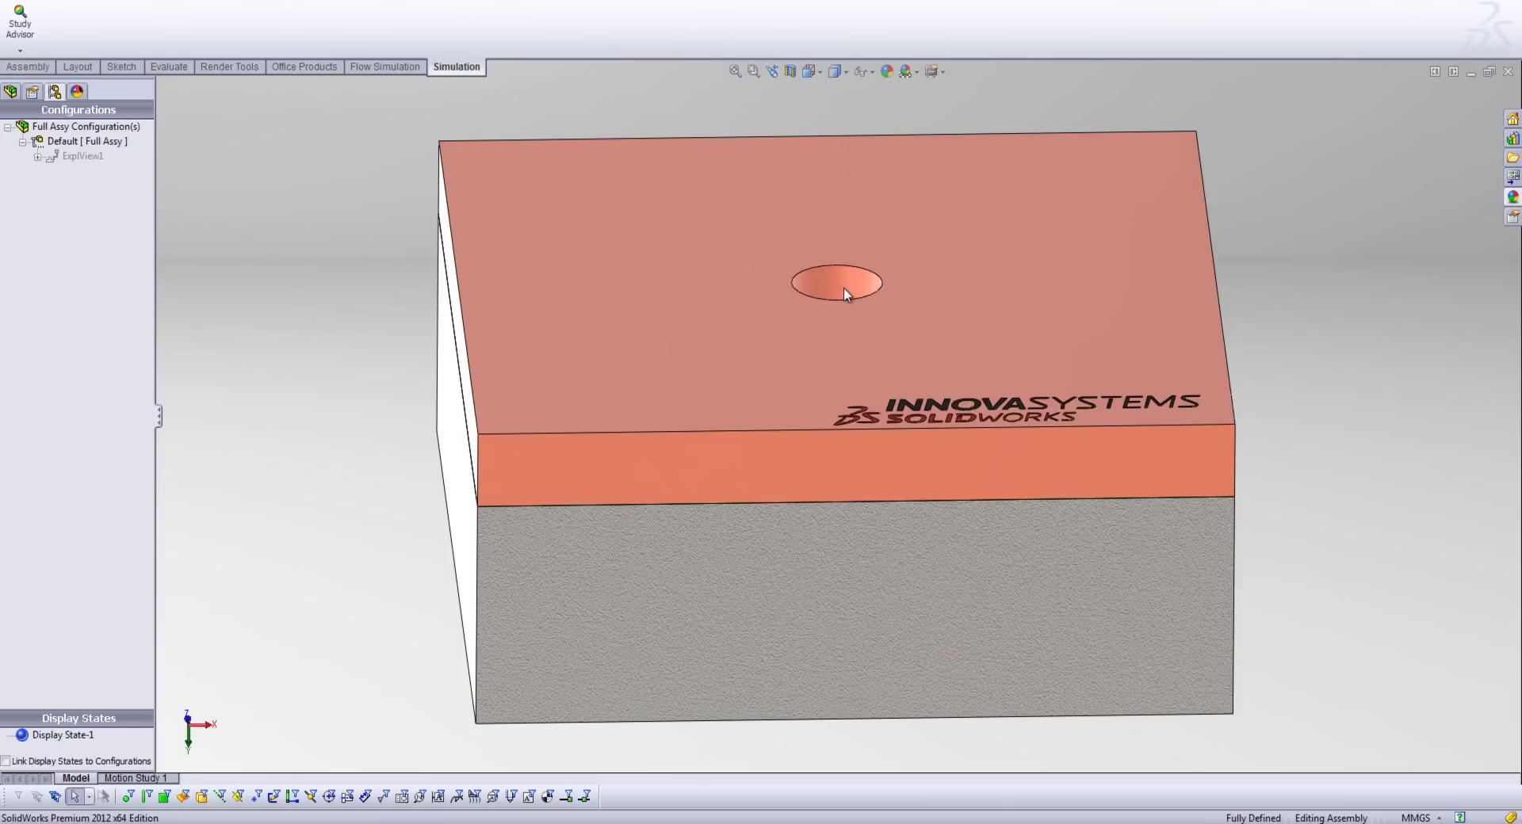
left_click(29, 67)
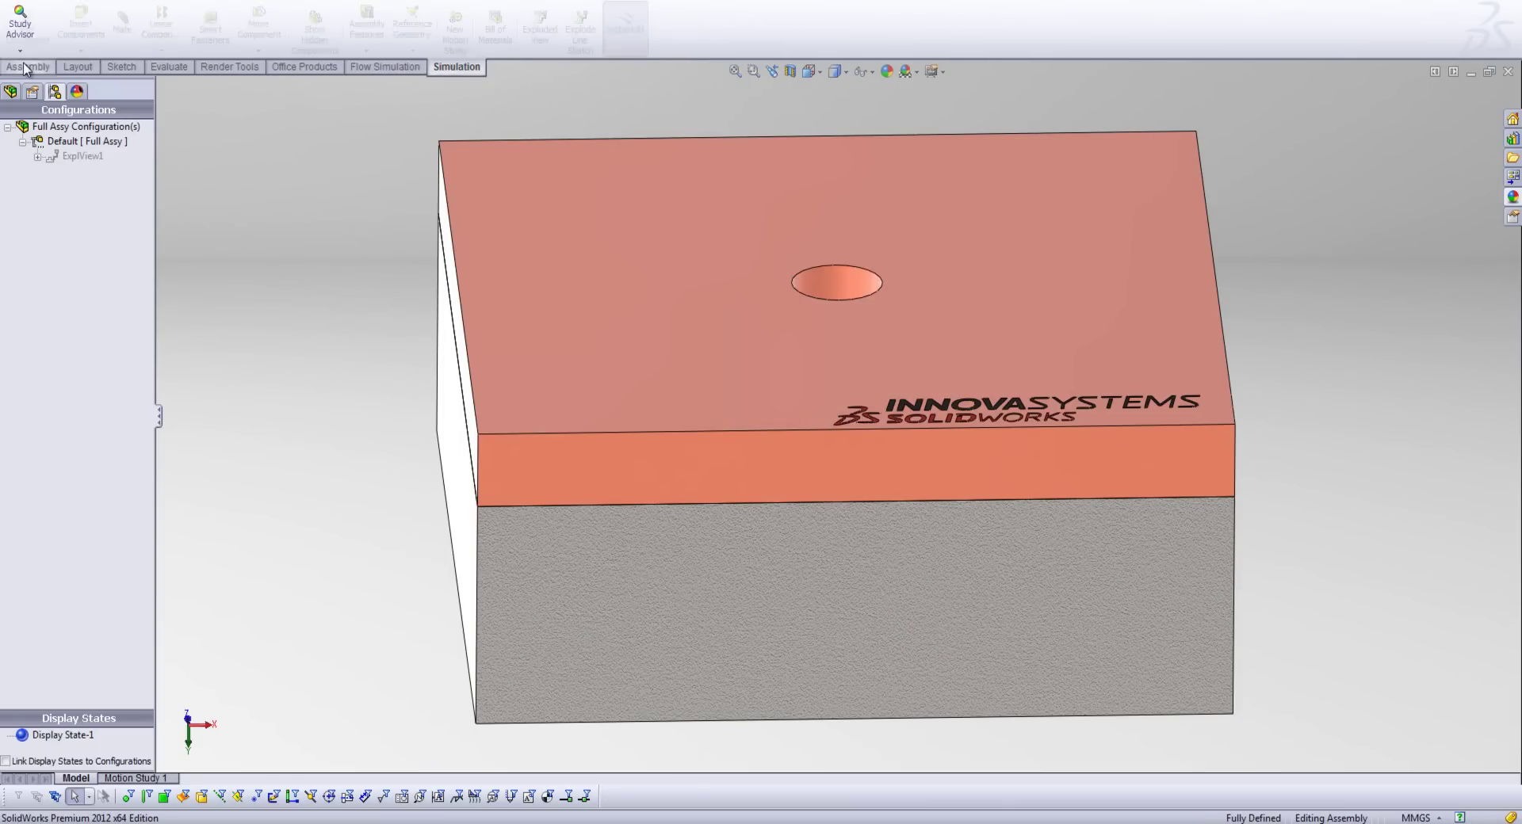
left_click(81, 29)
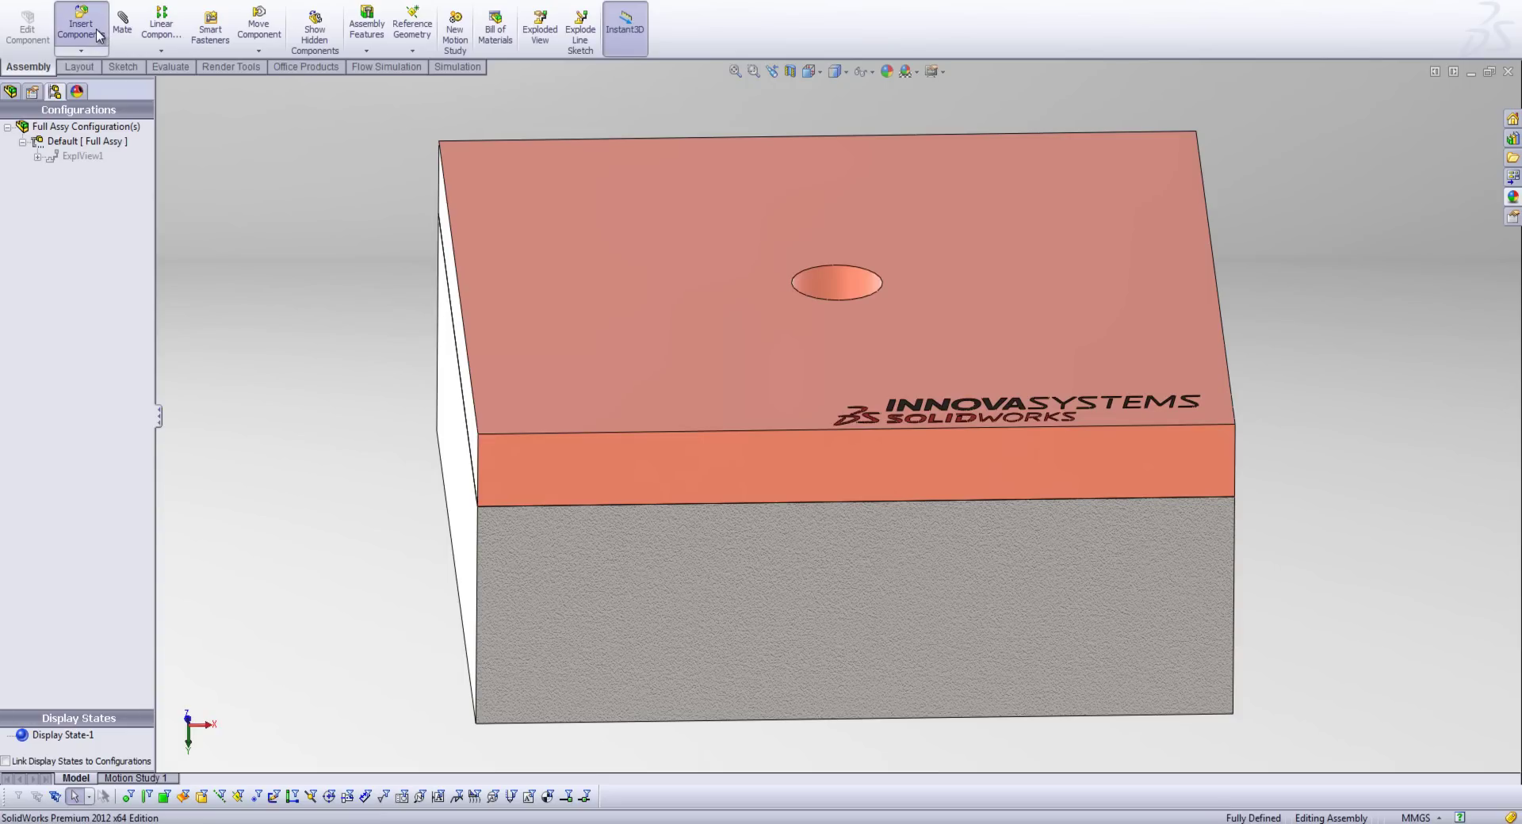
left_click(74, 408)
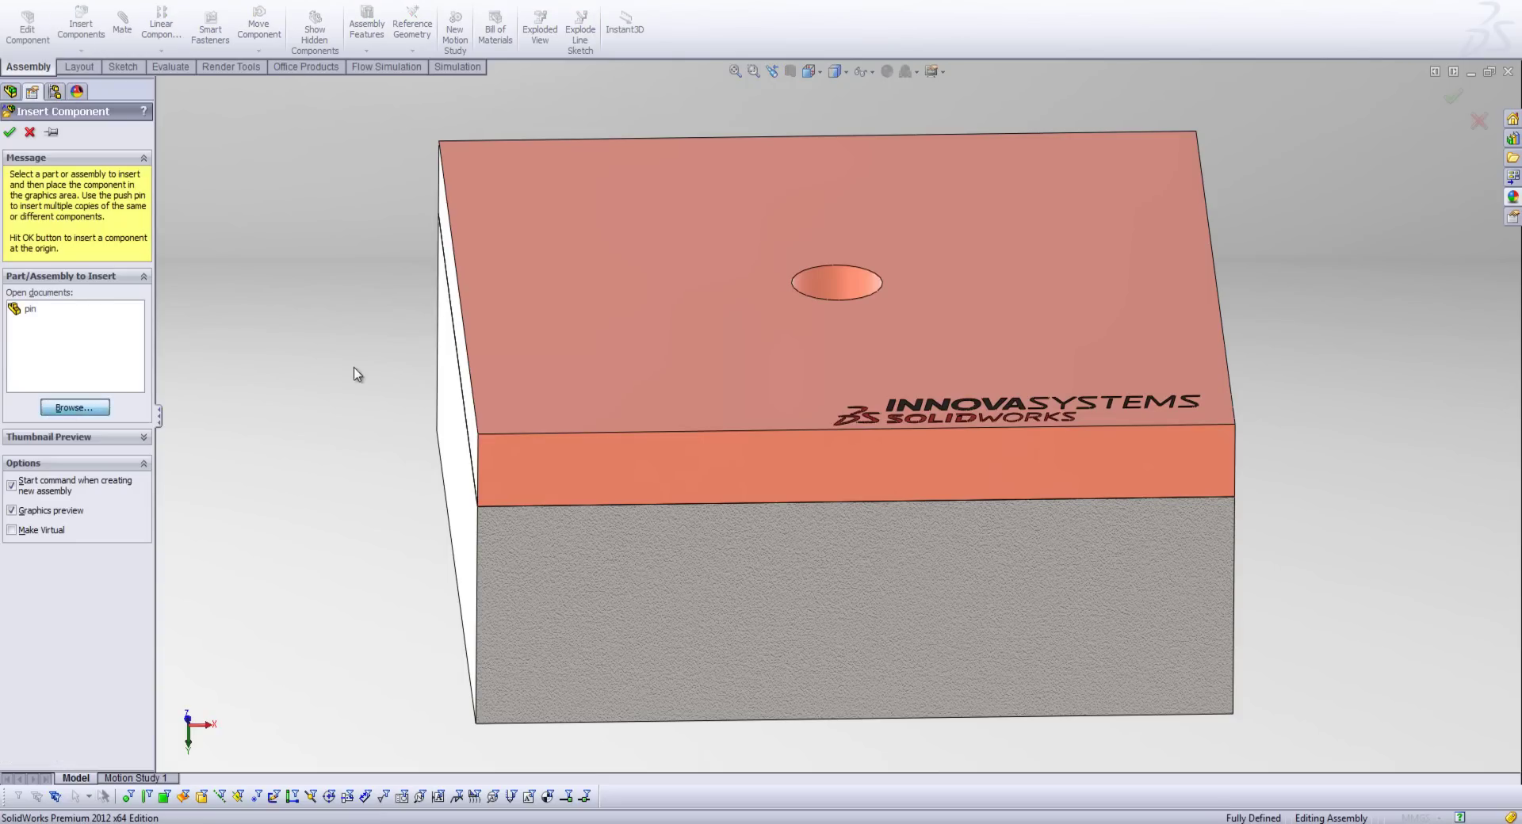
left_click(508, 328)
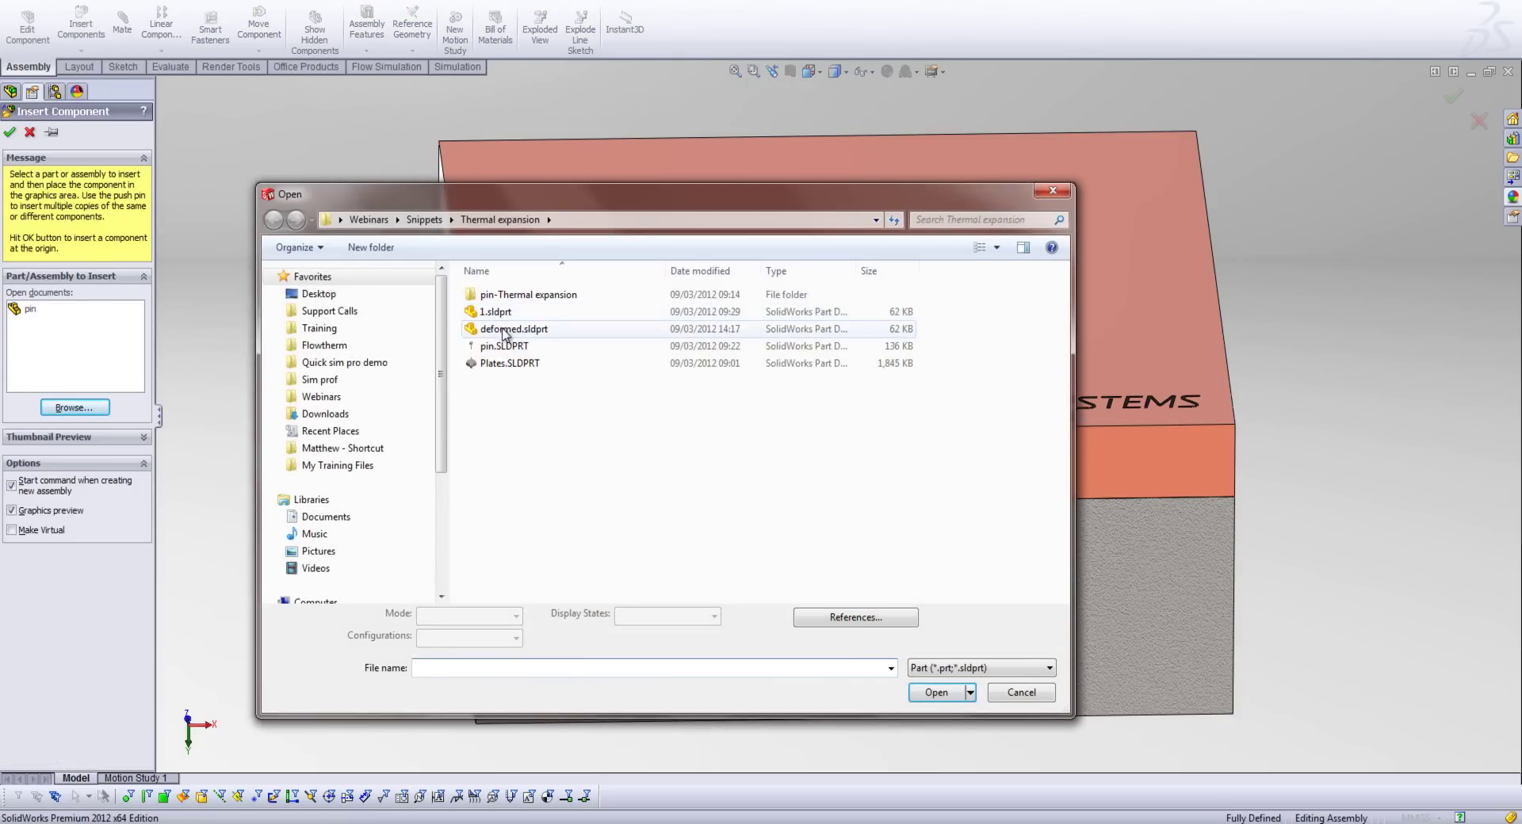
left_click(944, 695)
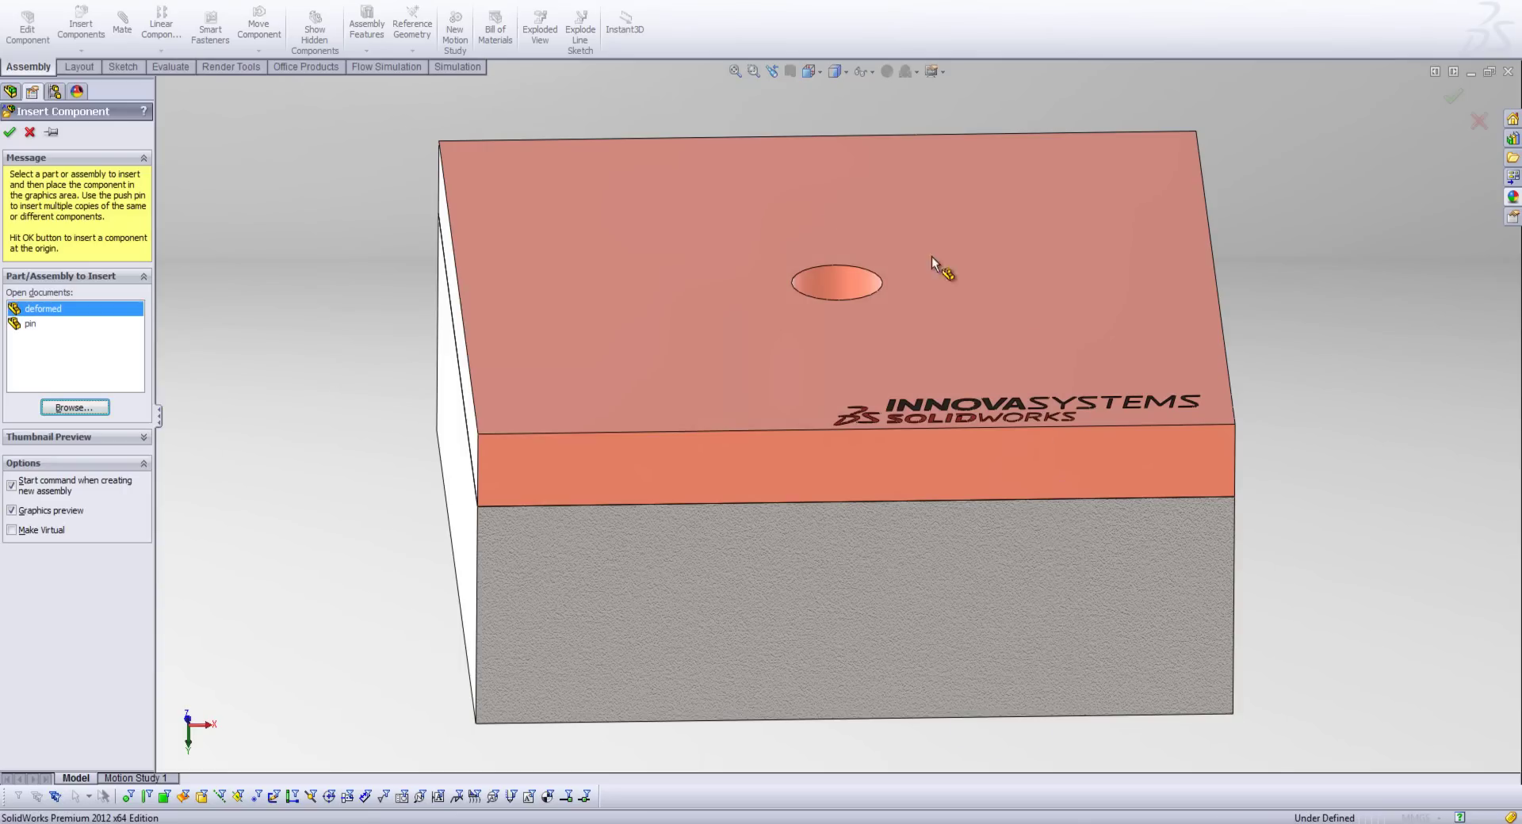
Step: Place the deformed pin and mate it concentric with the top plate's hole, flipped to point down
left_click(335, 296)
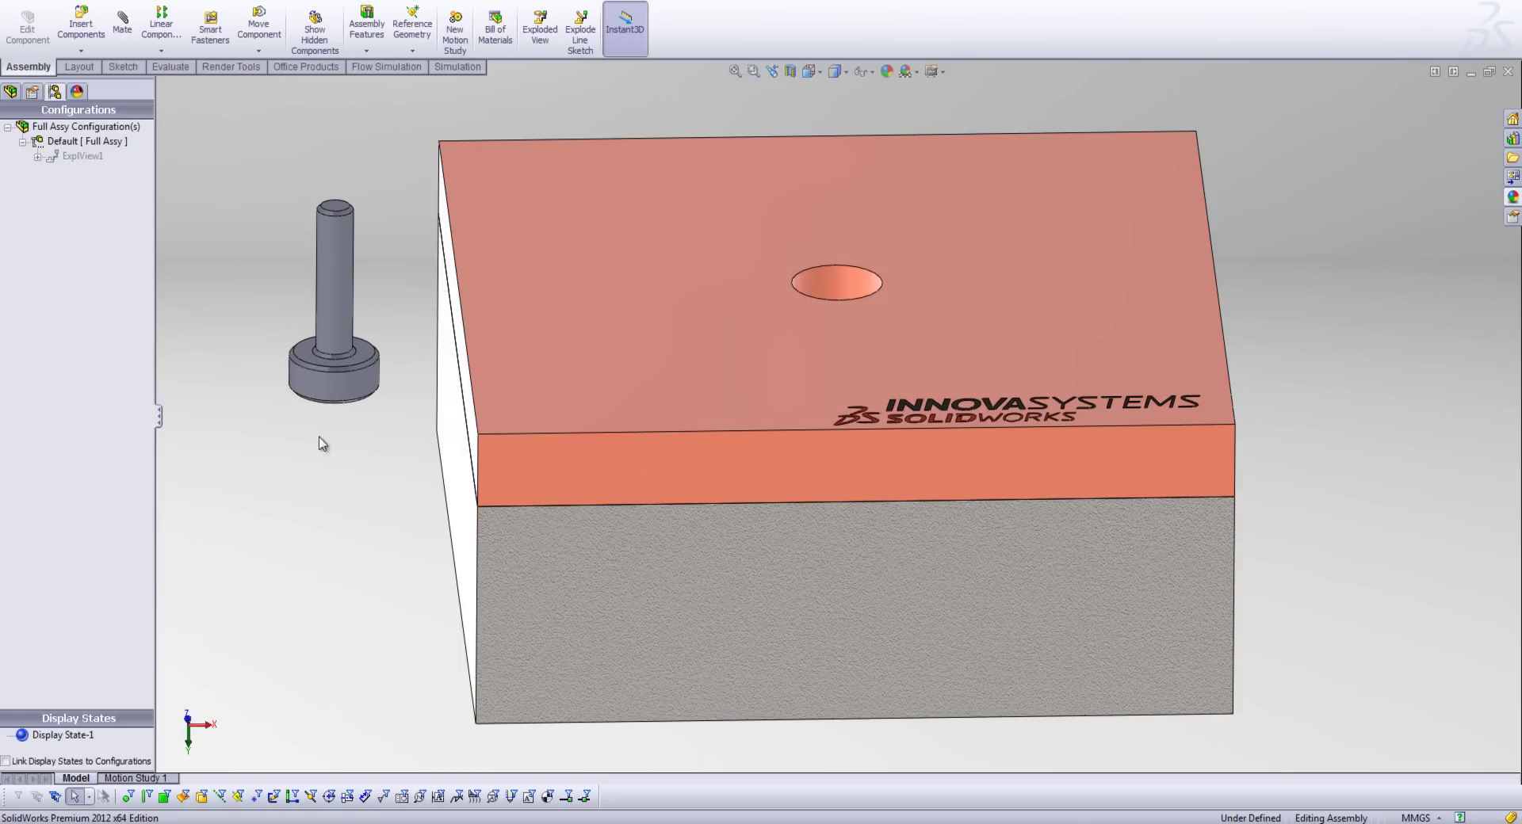
left_click(347, 269)
middle_click_drag(850, 287, 832, 455)
left_click(834, 373)
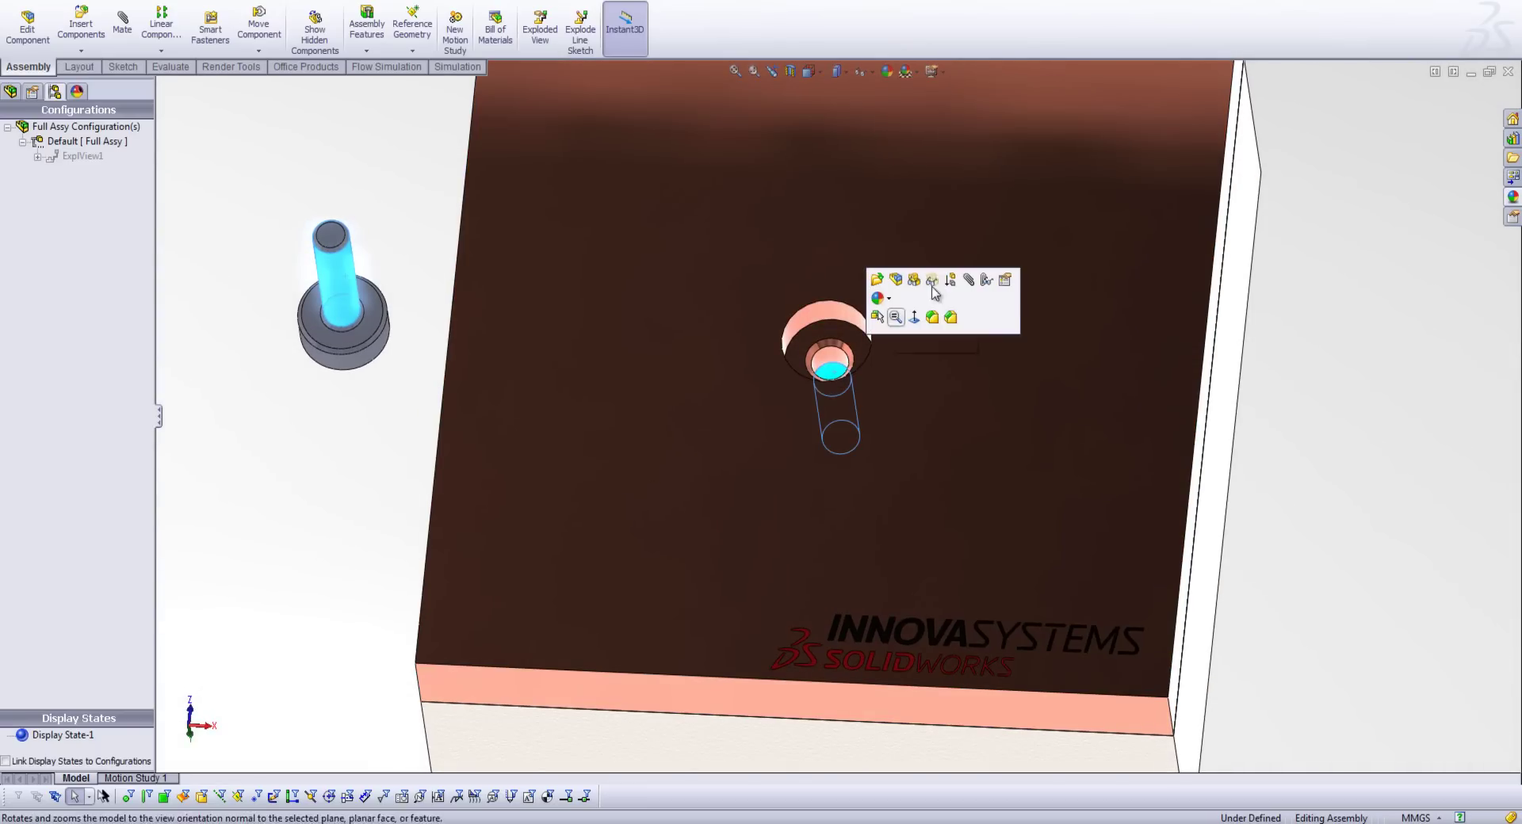
left_click(967, 281)
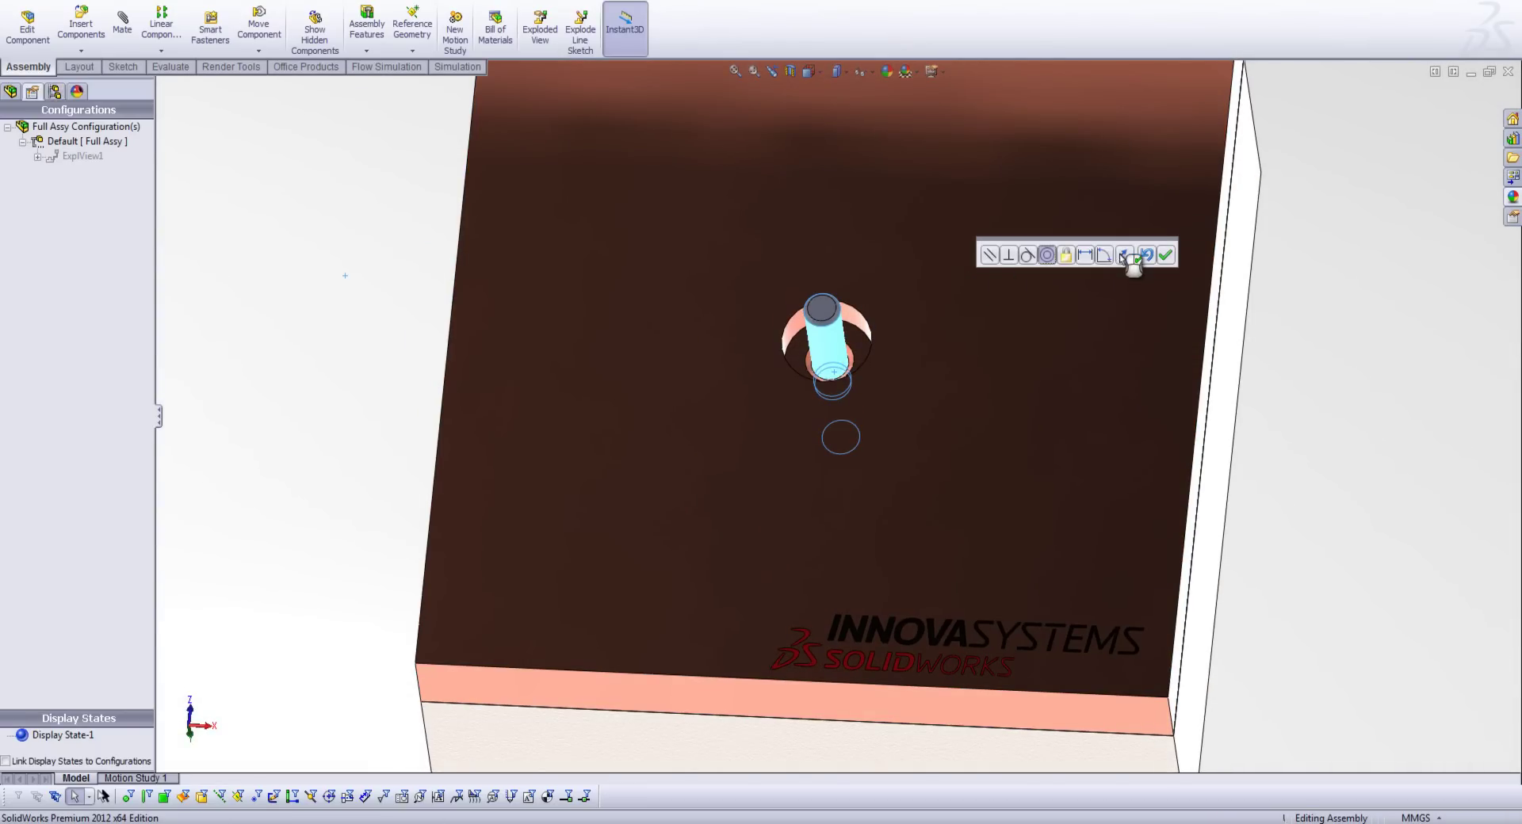
left_click(1125, 254)
left_click(1165, 254)
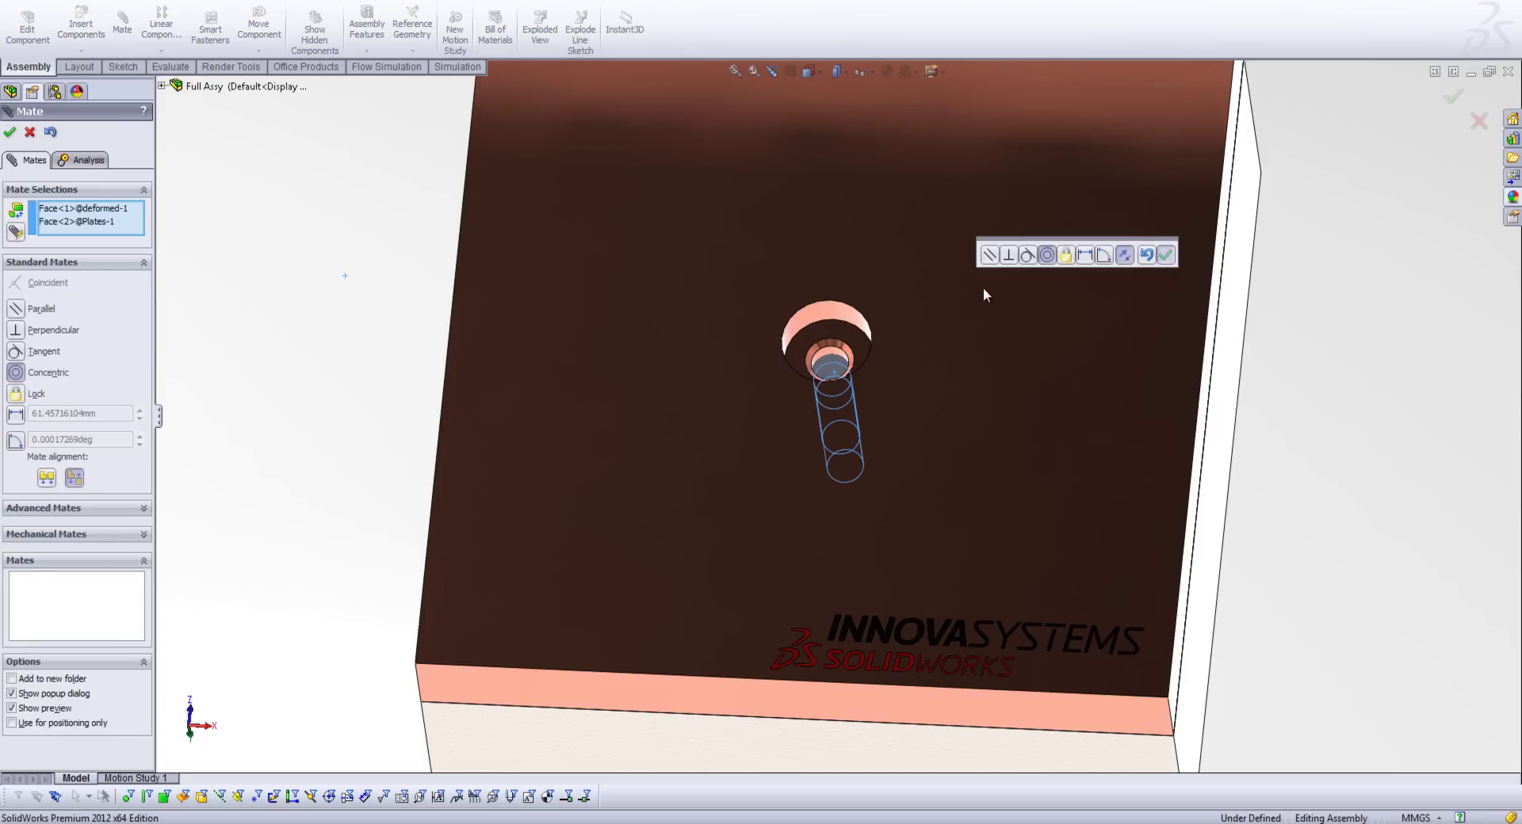
left_click_drag(829, 361, 771, 133)
left_click(11, 141)
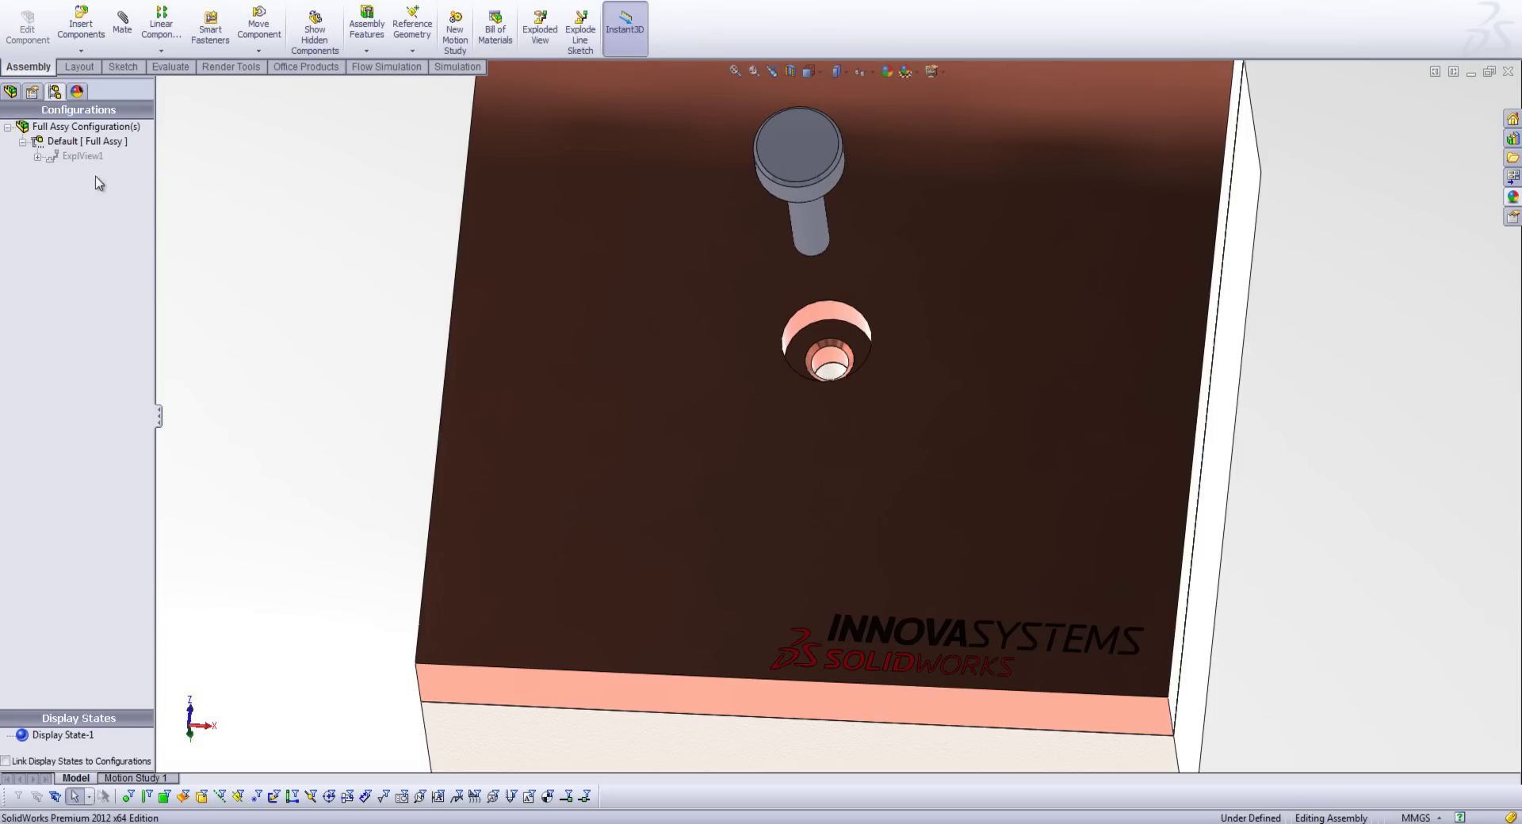
middle_click_drag(412, 254, 647, 159)
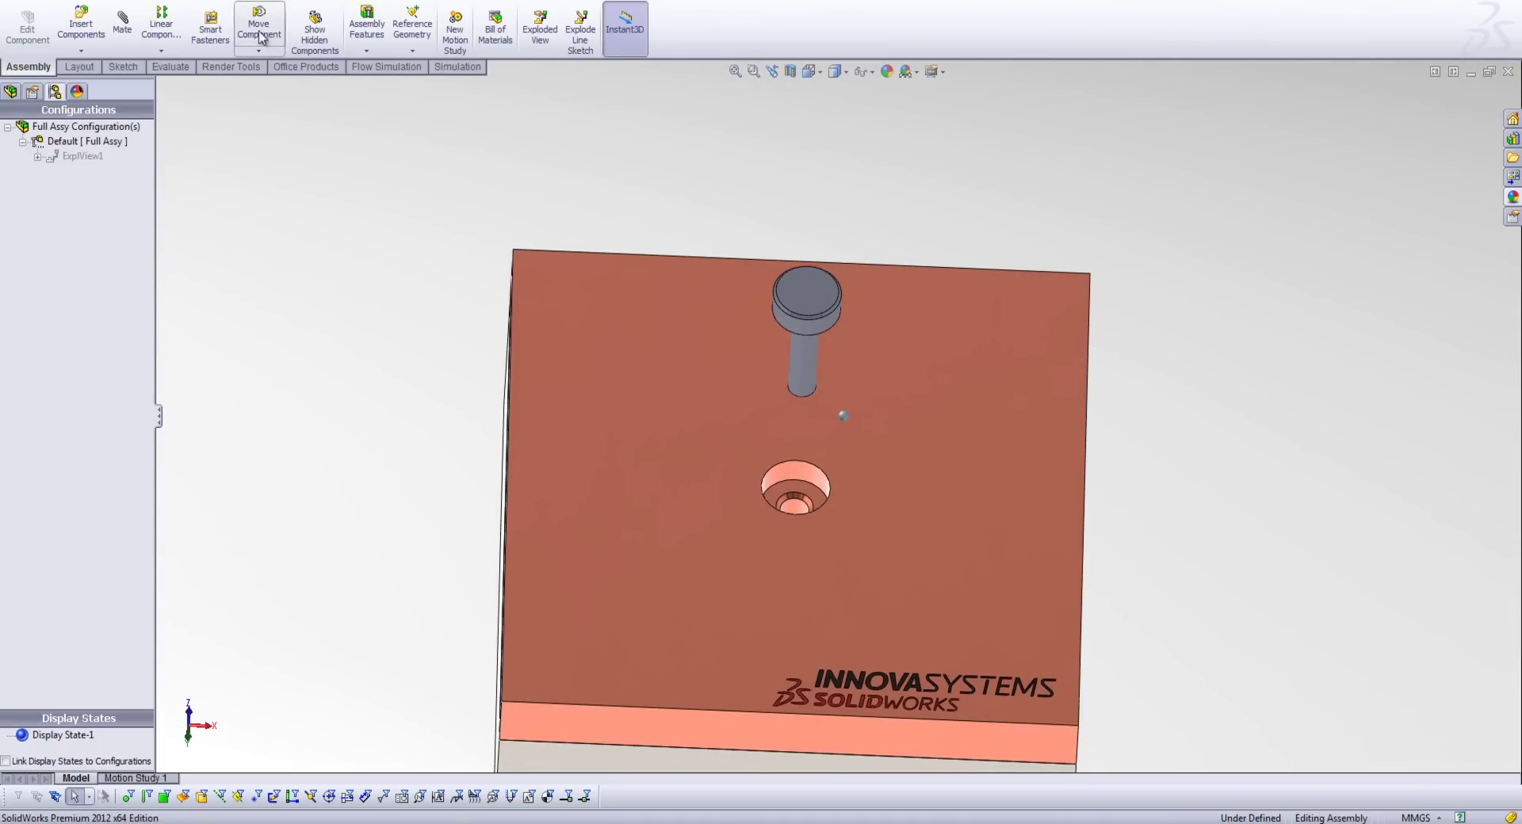
Step: Drag the deformed pin into the plate hole with Move Component's Stop at collision enabled
left_click(258, 29)
key("ctrl+Up")
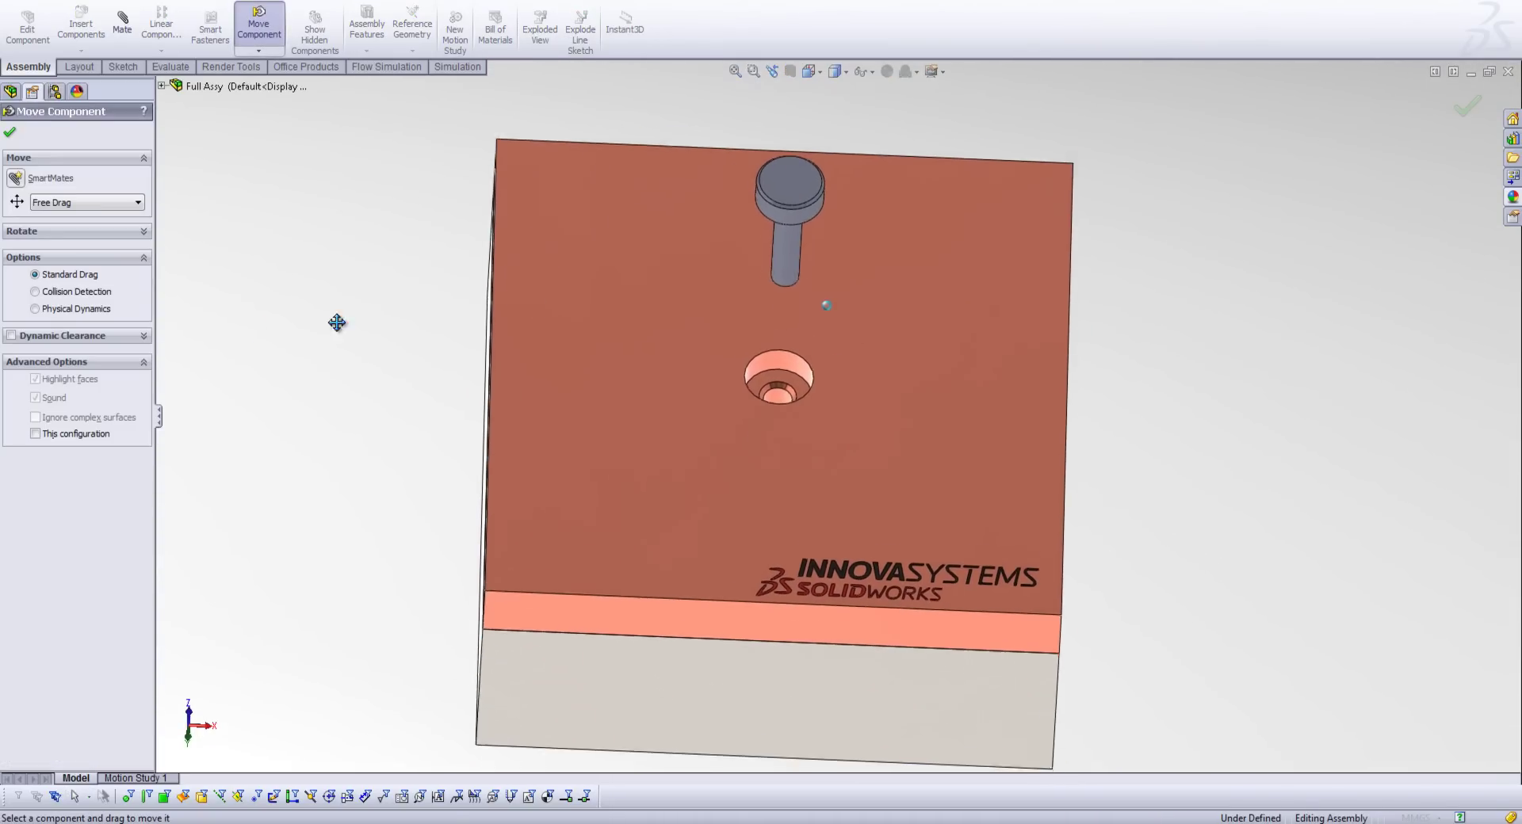
left_click(35, 293)
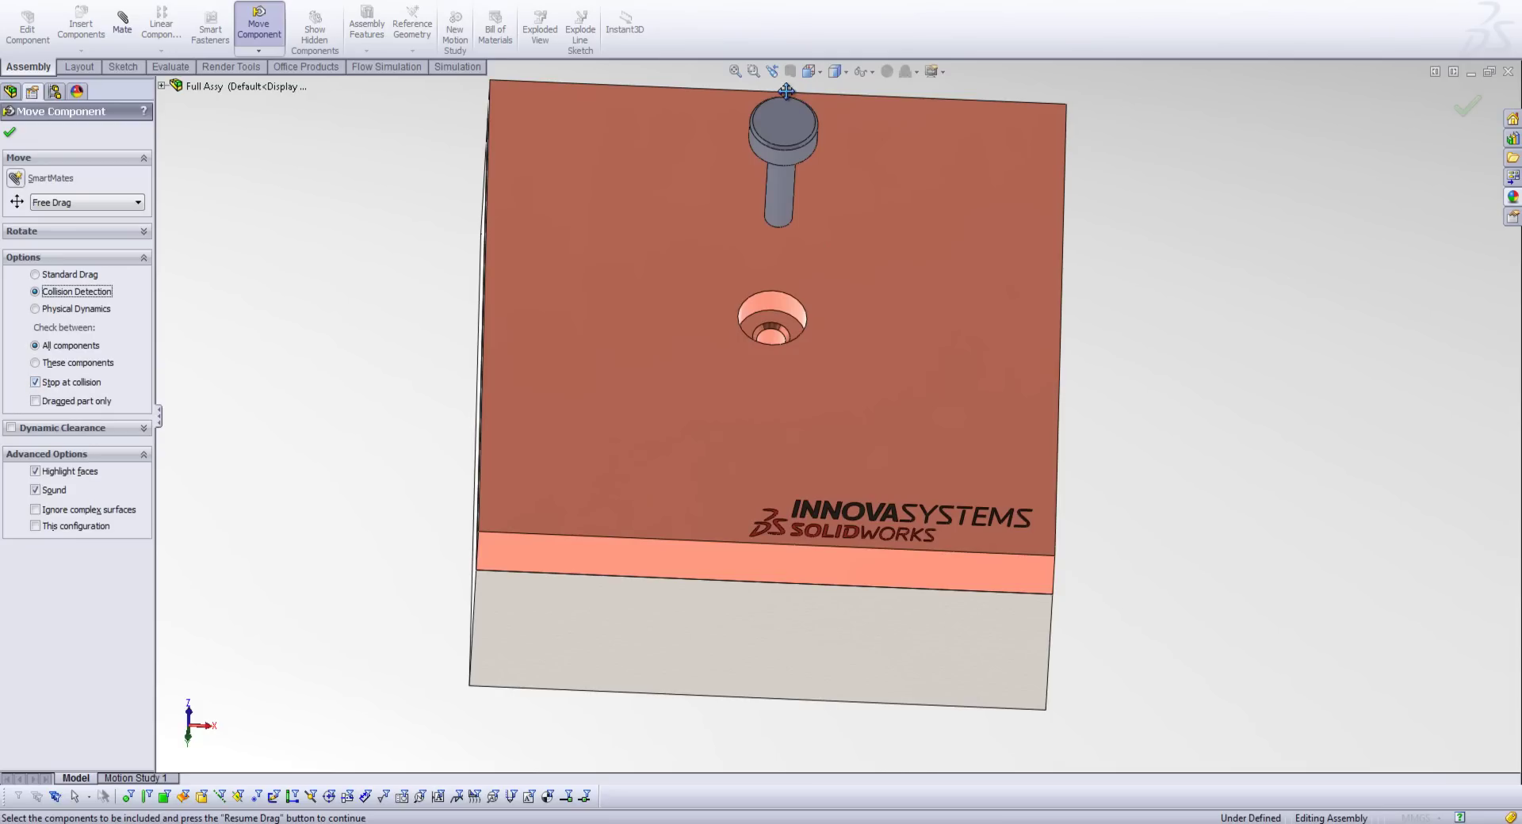
left_click_drag(785, 132, 766, 333)
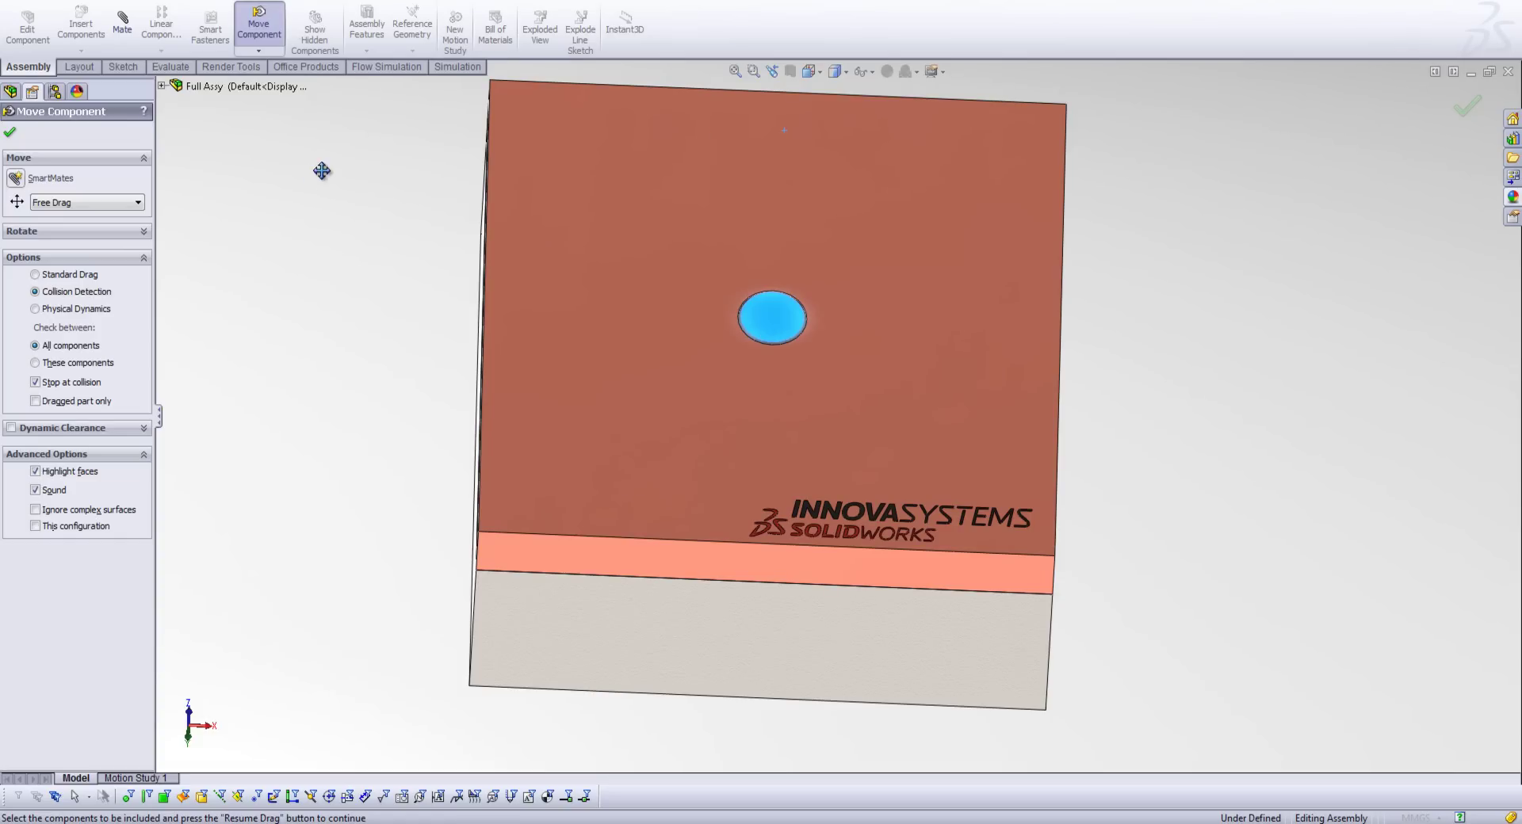
left_click(9, 131)
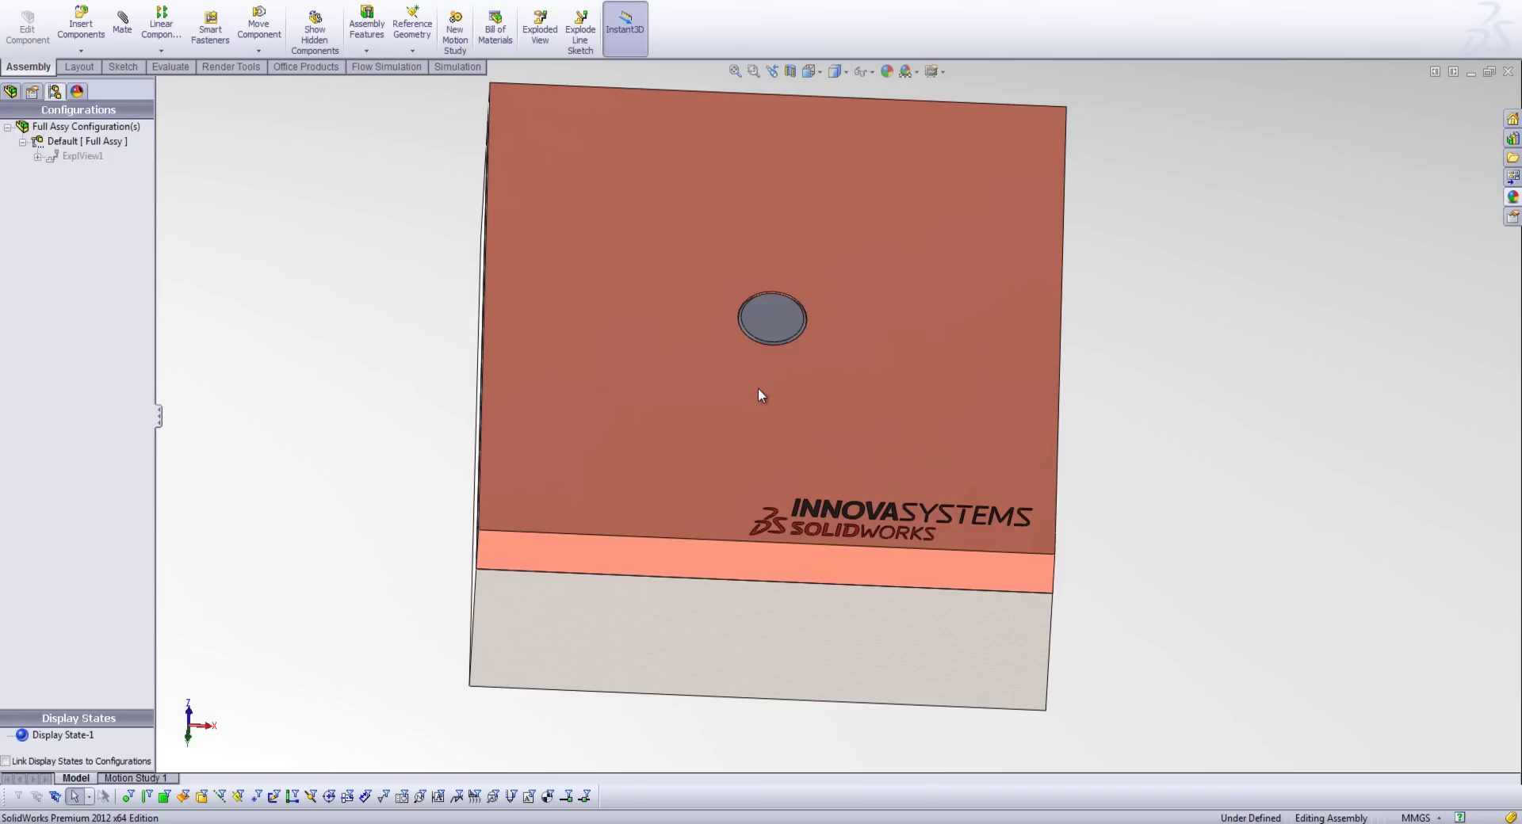
Step: Switch to the Front view and zoom in on the pin head above the top plate
key("Up")
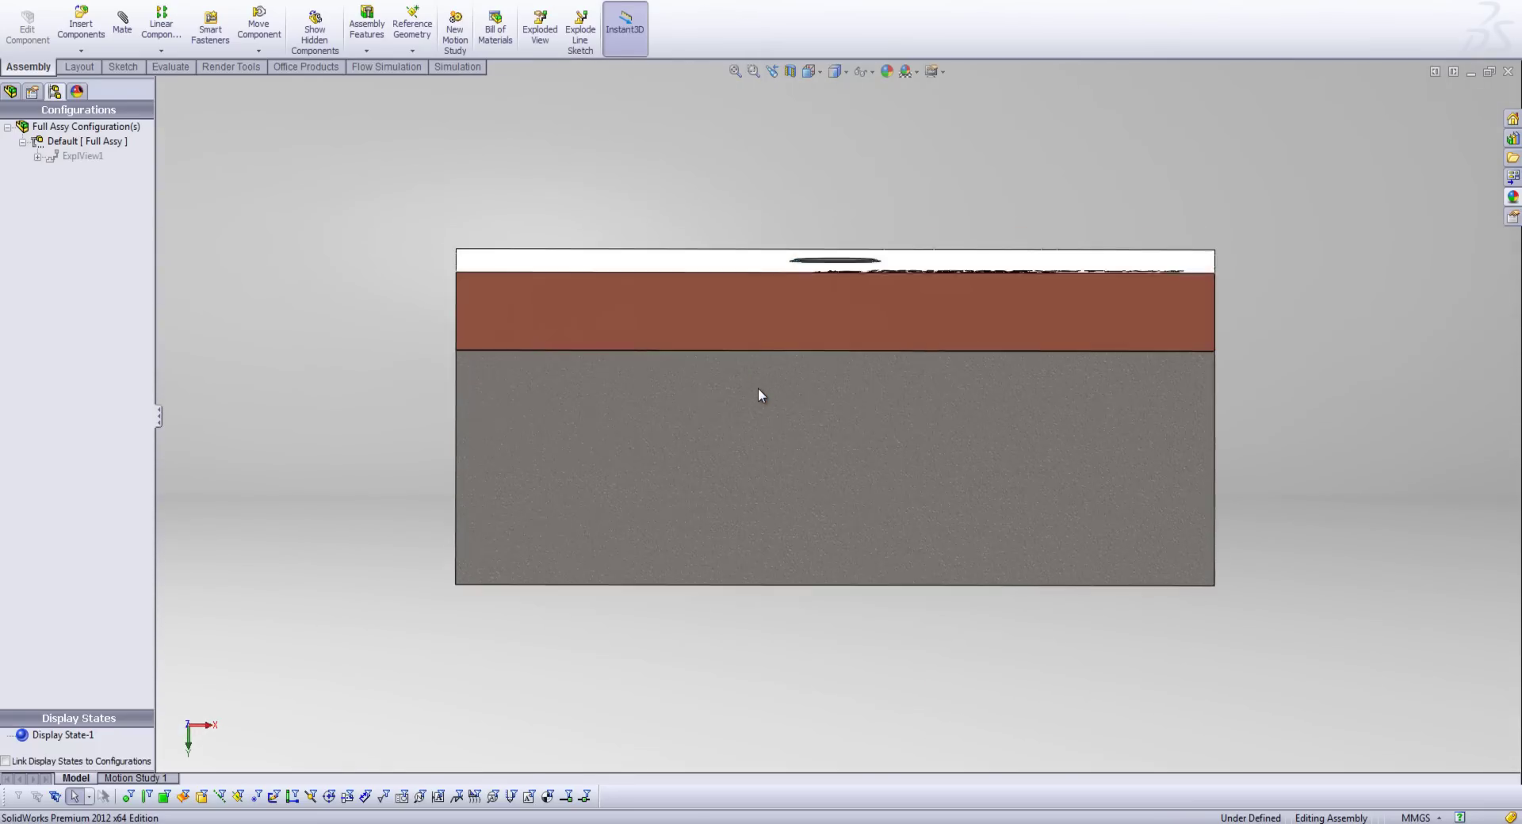
scroll(883, 264, "down", 2)
scroll(807, 344, "down", 4)
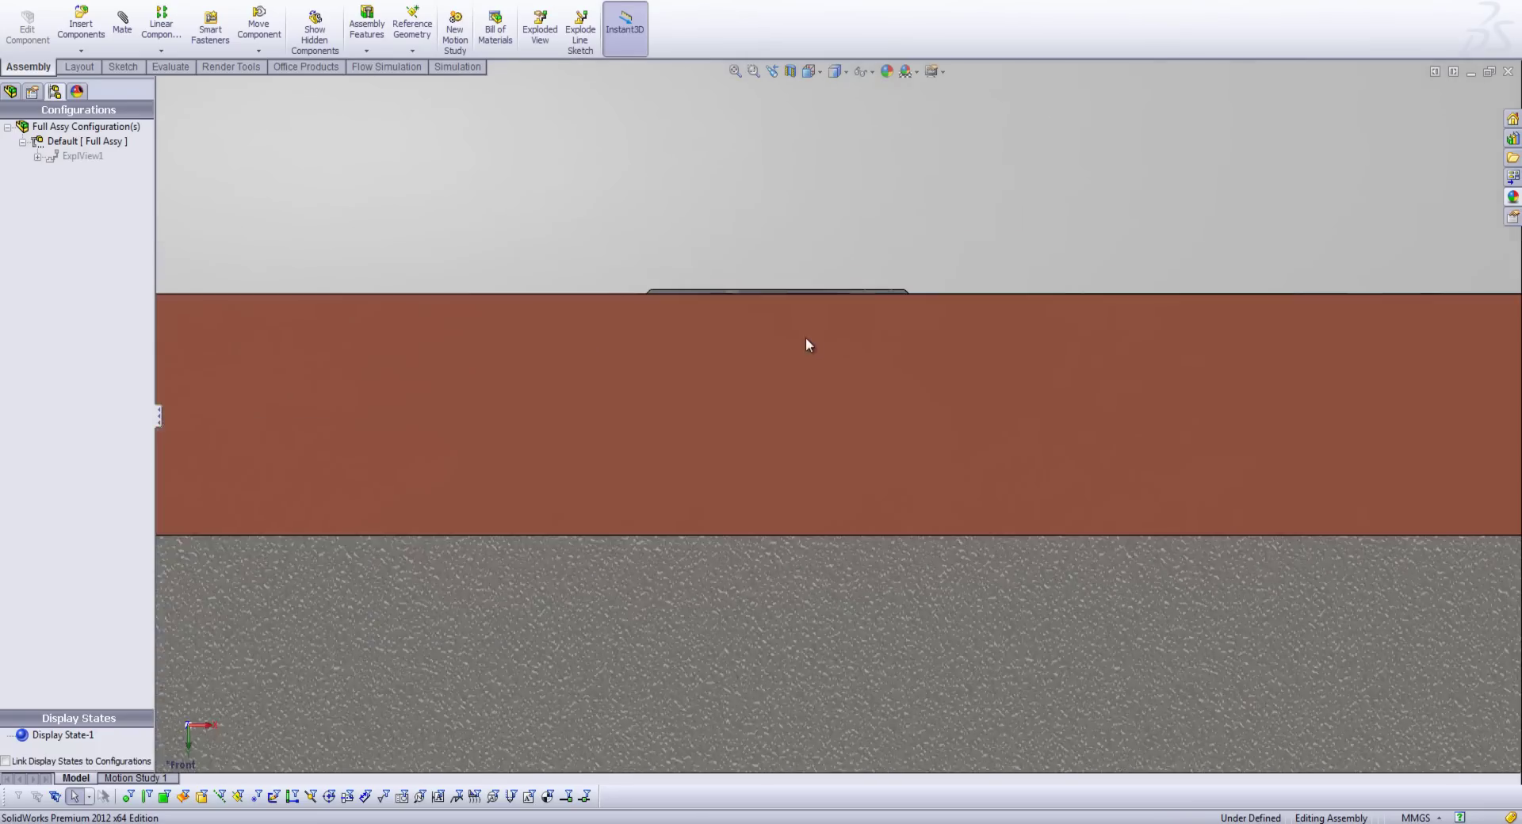